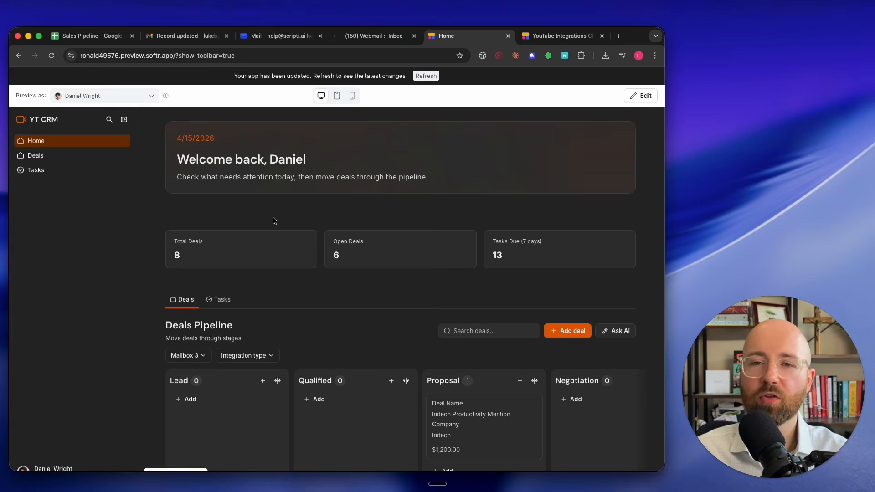
Look over the CRM preview's home page and switch the preview to a different user, from the Sales group.
scroll(316, 223, down, 7)
scroll(326, 202, up, 7)
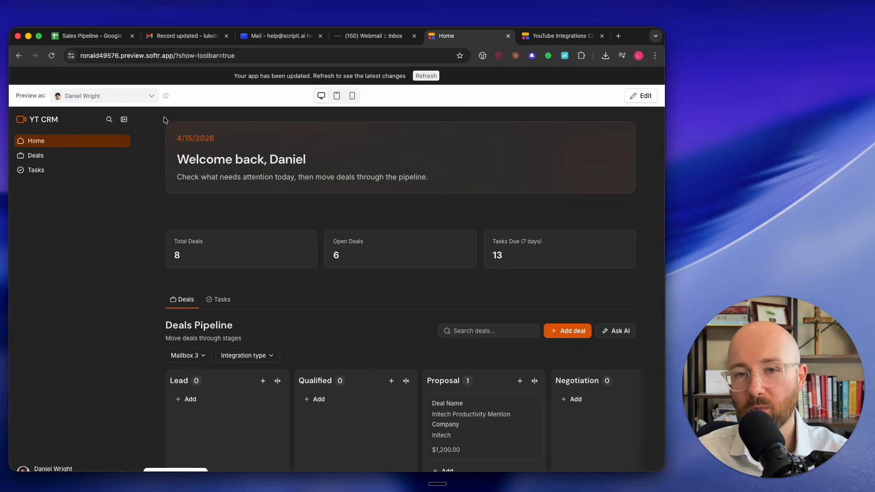
click(151, 96)
click(108, 196)
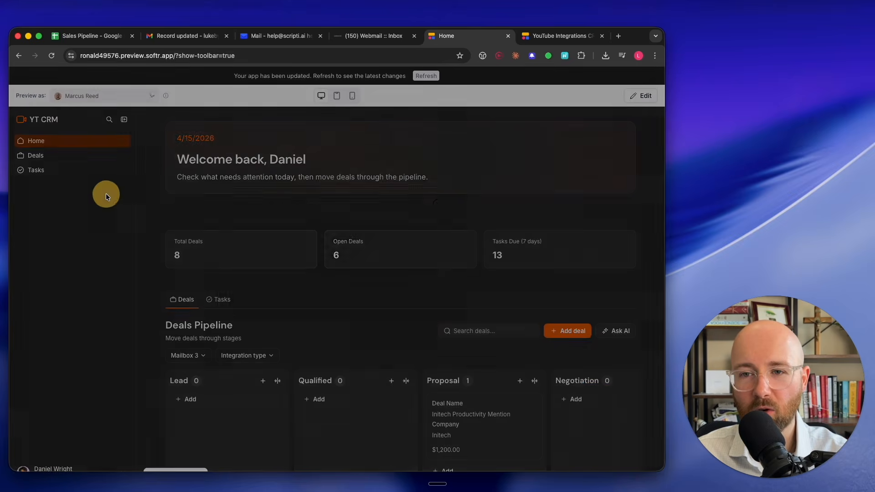
click(428, 314)
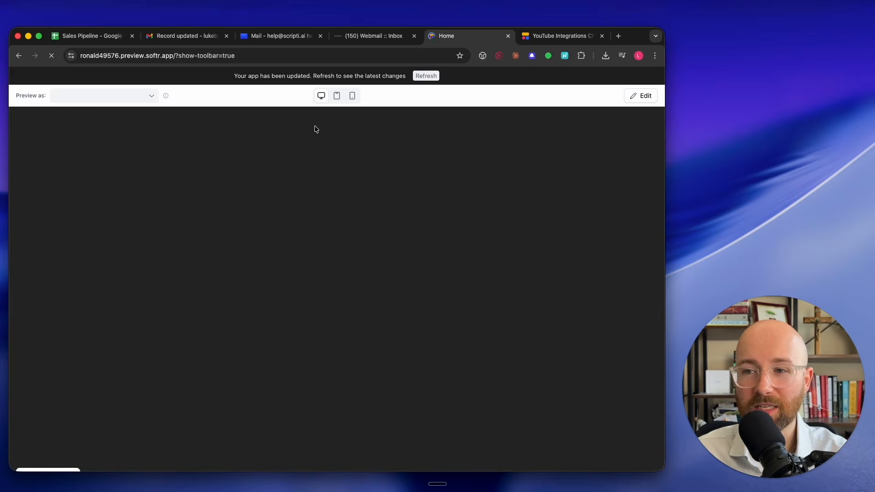
Review the YouTube Integrations CRM's authentication settings, user groups, users list and workflows in the studio.
click(561, 37)
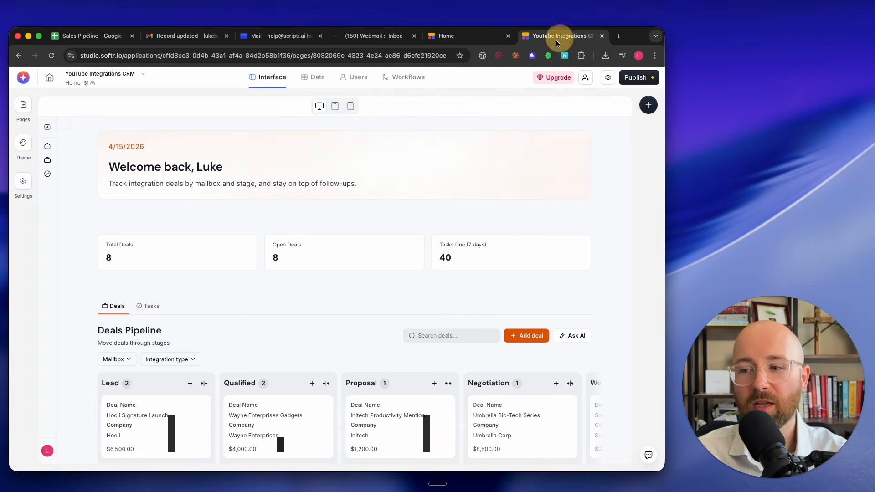
click(353, 77)
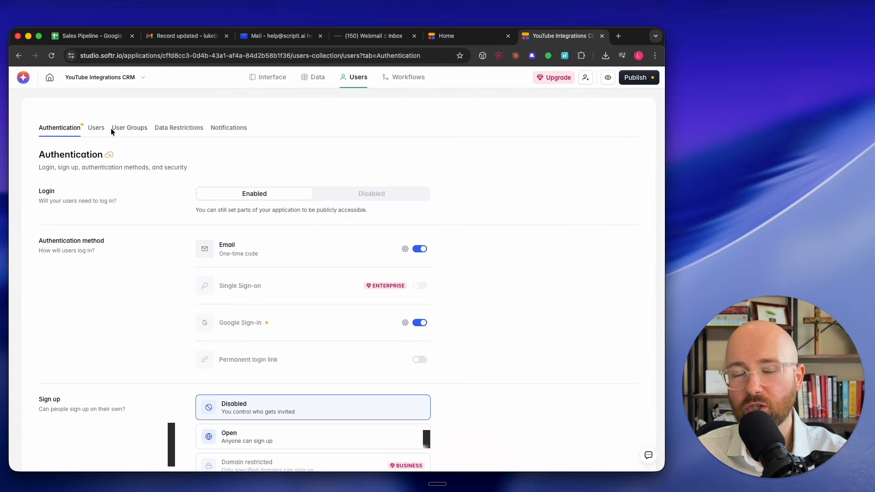
click(118, 128)
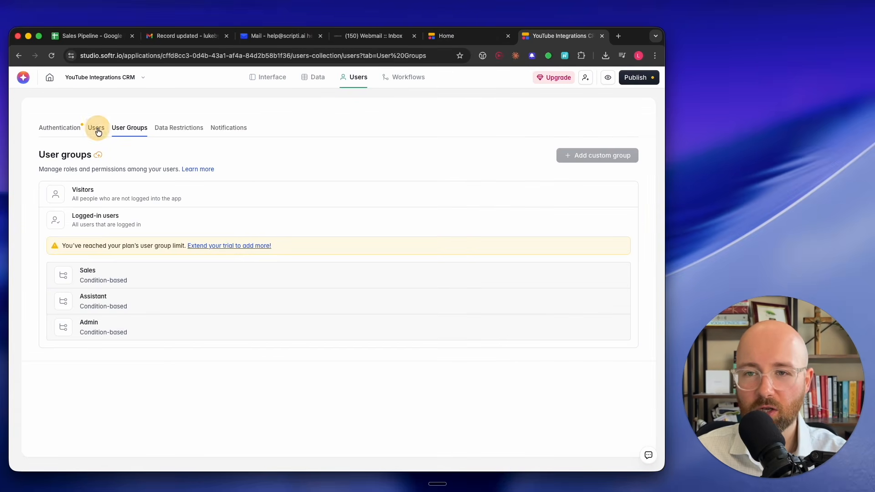
click(97, 129)
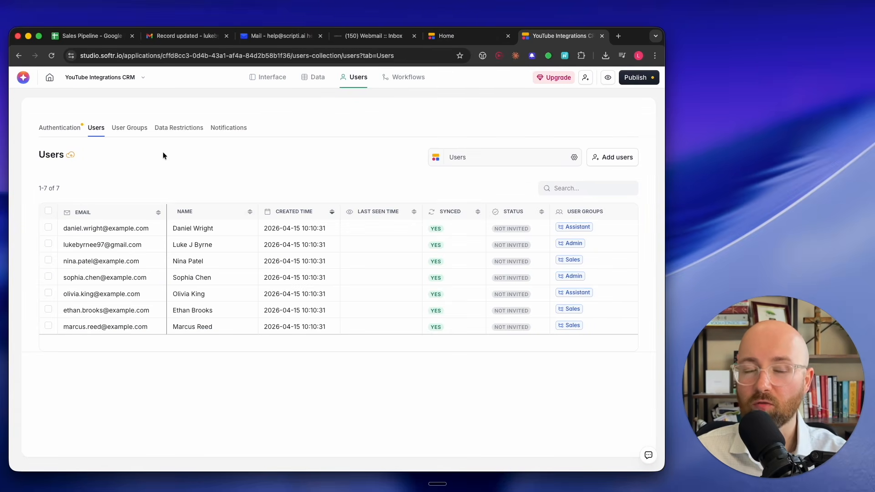
click(407, 77)
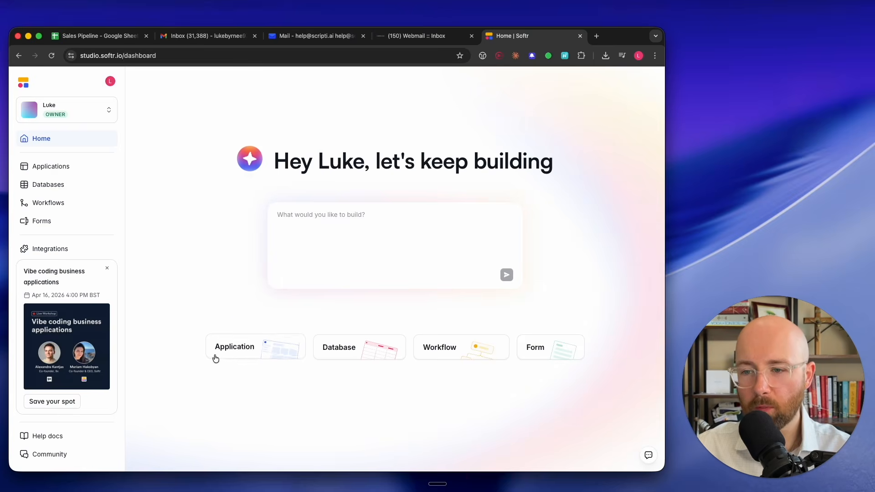
Ask the AI builder for a CRM for a YouTuber's video integration sales, with three mailboxes and name, company and contact email.
key(ctrl+shift+Tab)
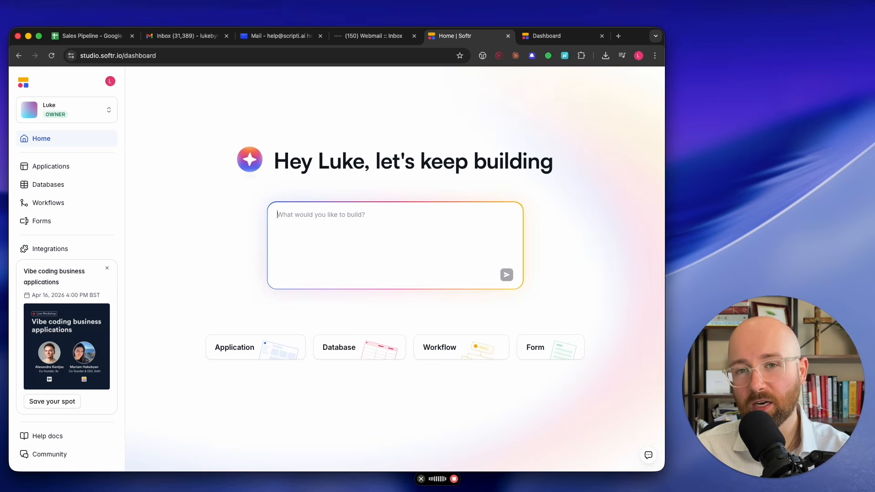
text(I'm a YouTuber and I manage sales of video integrations, etc., and I have three mailboxes. Normally, the information I get is the name, company, and a contact email. Can you make a CRM for this, please?)
key(Return)
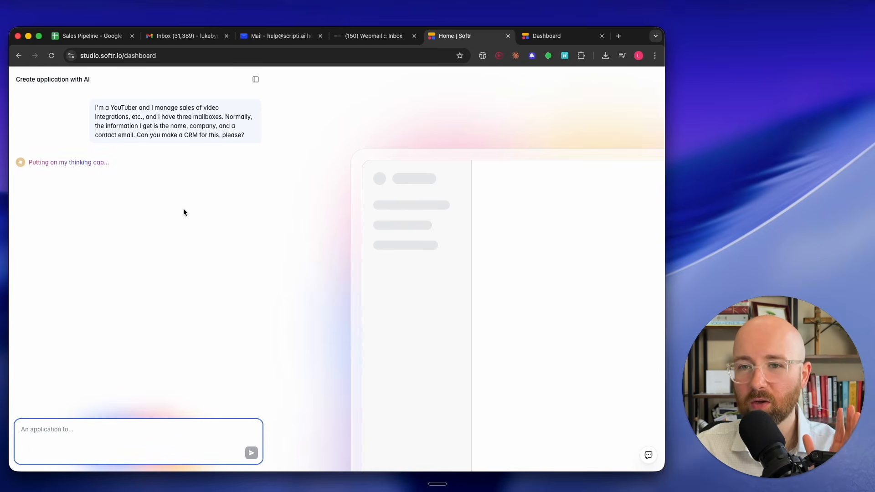
Open the Untitled Application in the other browser tab and look through its interface, data, users and workflows.
click(545, 35)
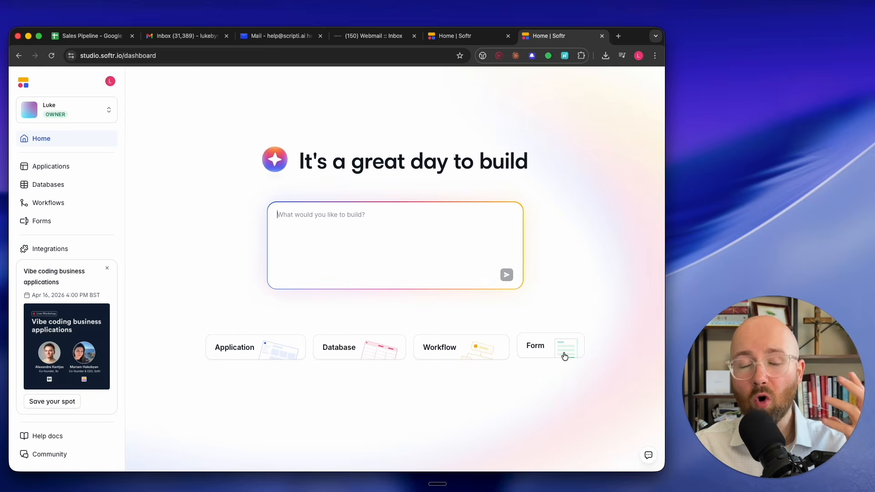
click(89, 174)
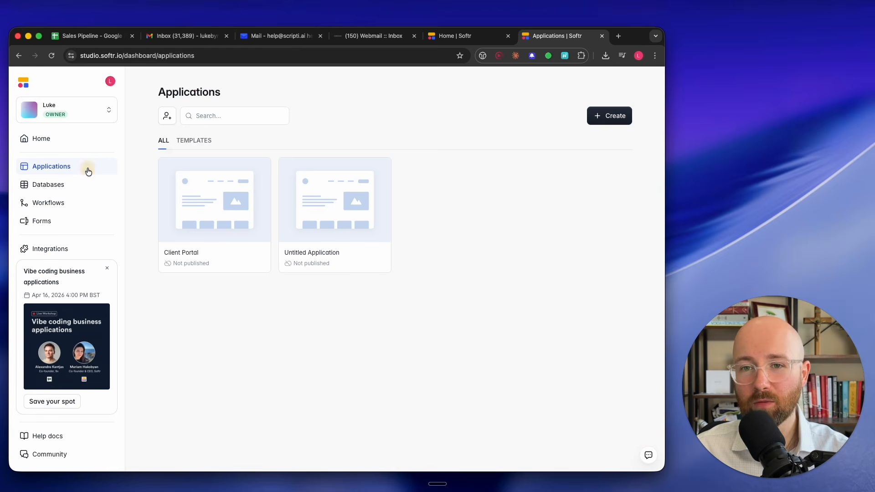
click(342, 206)
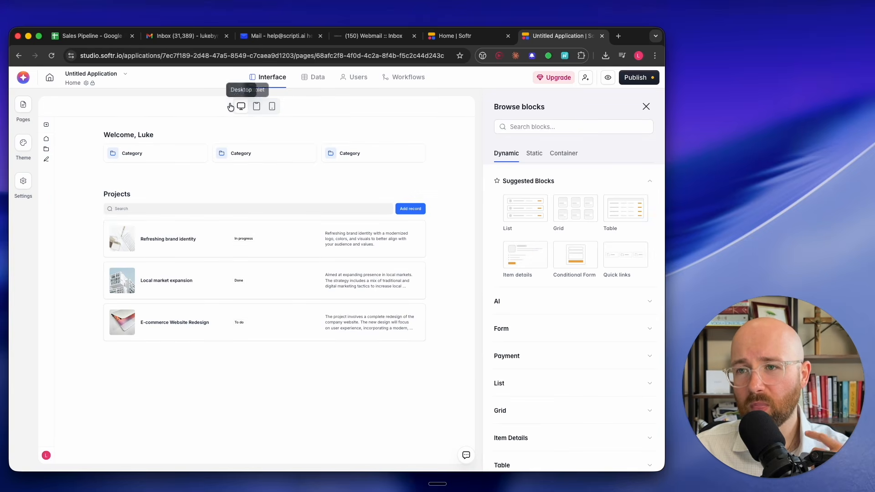
click(313, 77)
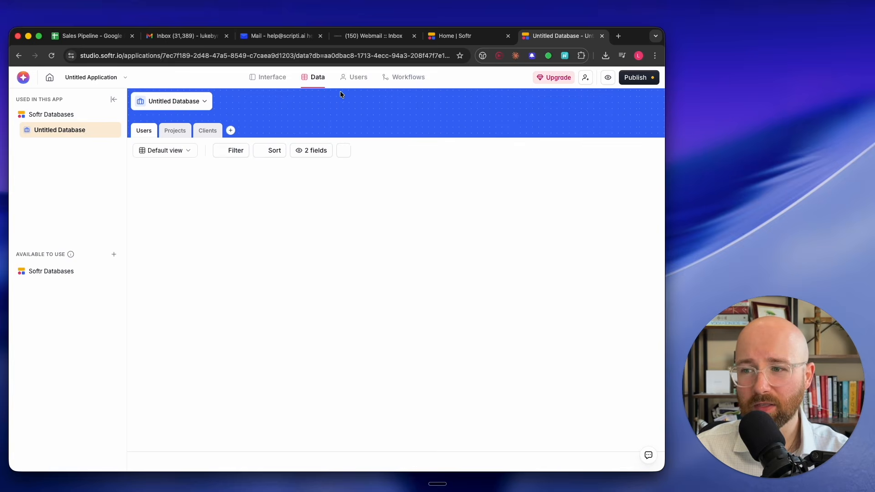
click(358, 78)
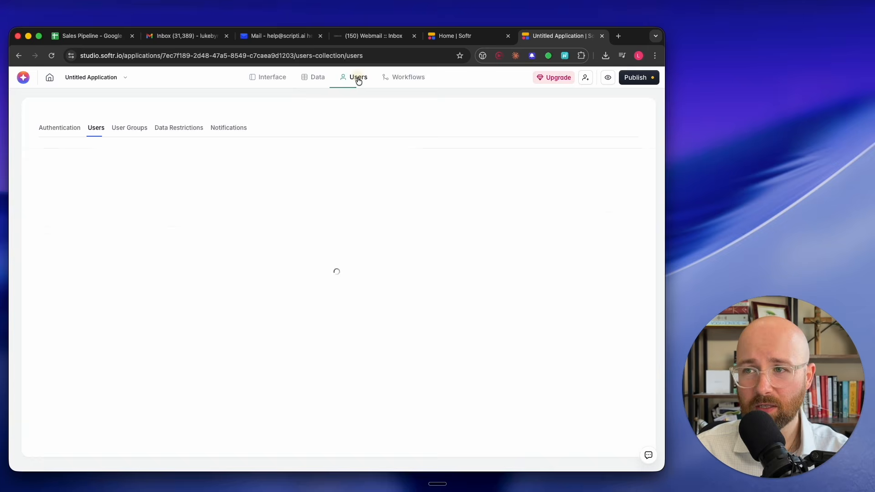
click(415, 80)
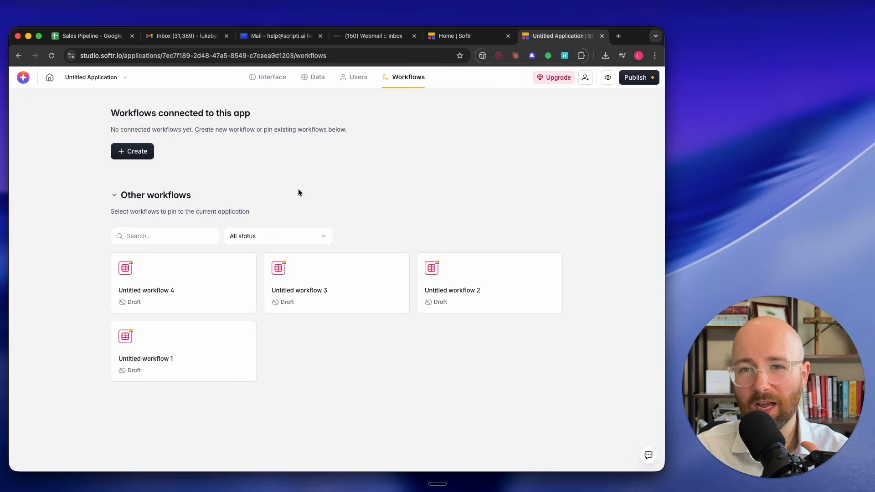
Back in the CRM builder, choose pipeline stages for deal tracking, a mailbox for each lead/deal, and tasks with due dates.
click(465, 37)
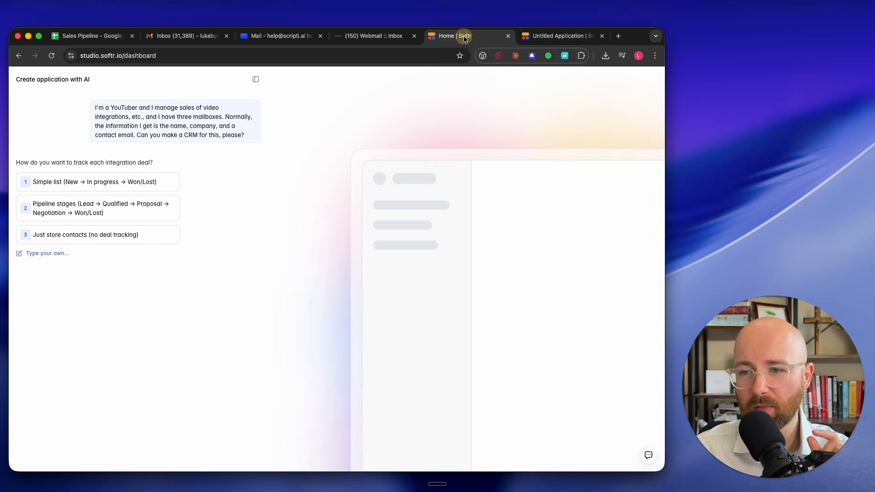
click(602, 36)
drag(175, 170, 145, 163)
click(132, 167)
click(148, 161)
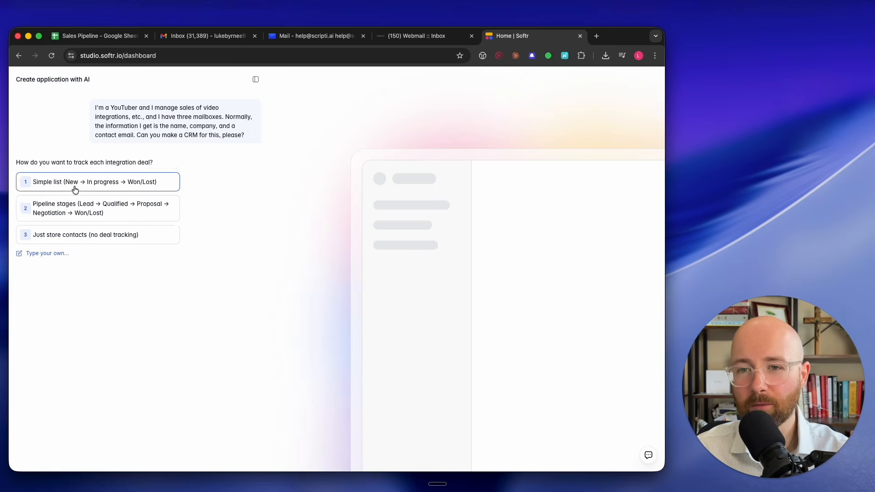
click(97, 211)
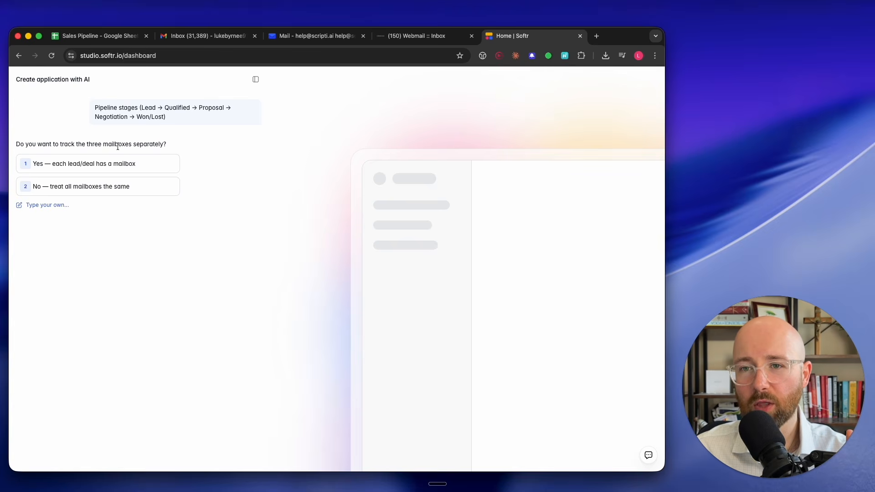
click(153, 160)
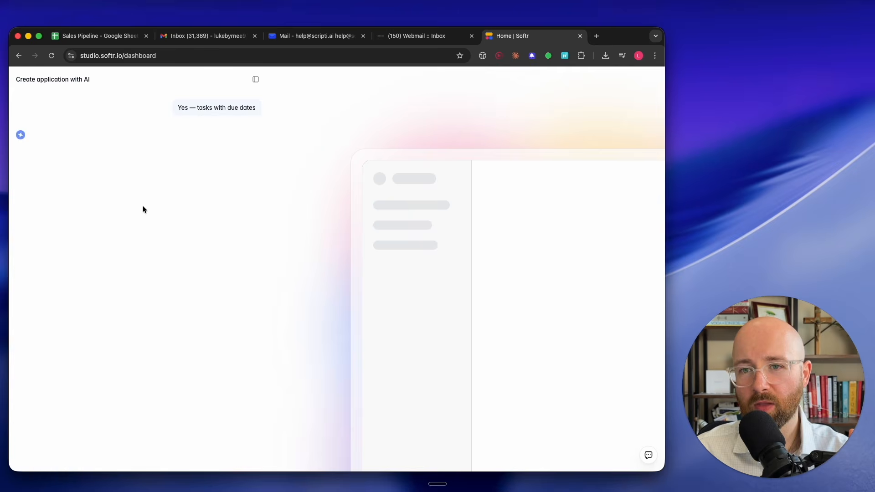
Let the app's users log in with Google and Email.
click(171, 180)
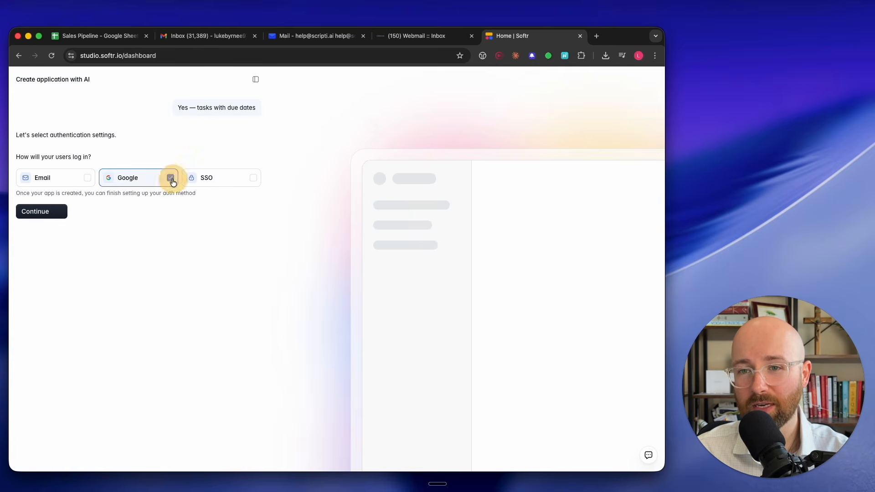
click(88, 178)
click(54, 211)
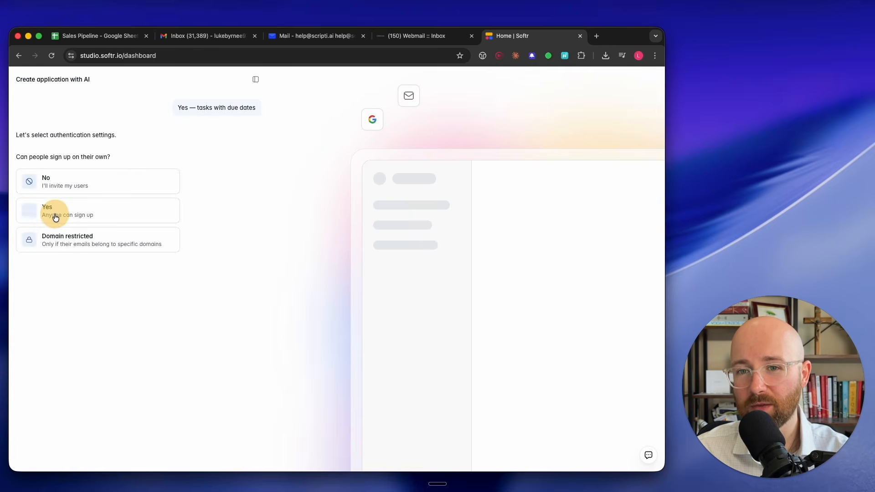
Make sign-up invite-only, and accept Side navigation for desktop and Bottom navigation for mobile.
click(95, 180)
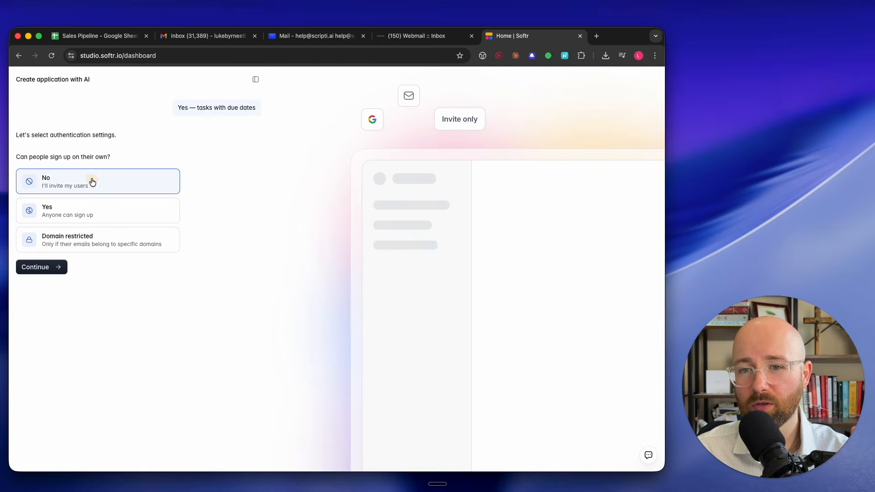
click(49, 268)
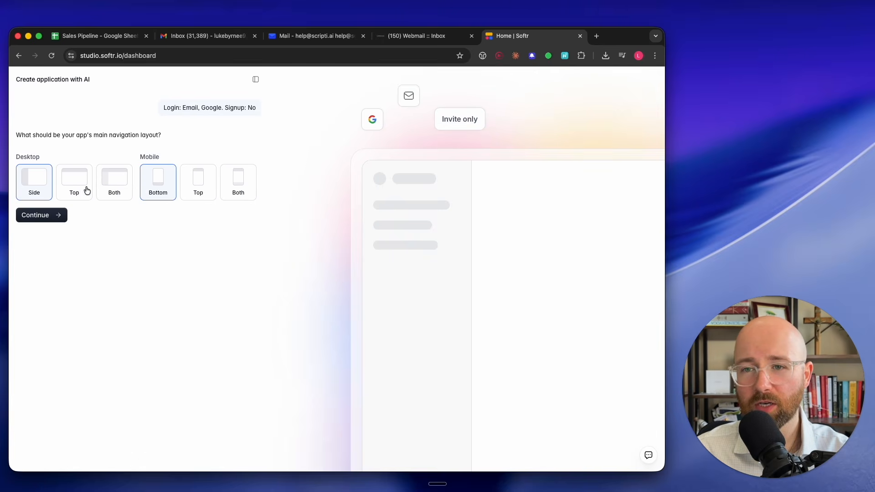
click(53, 215)
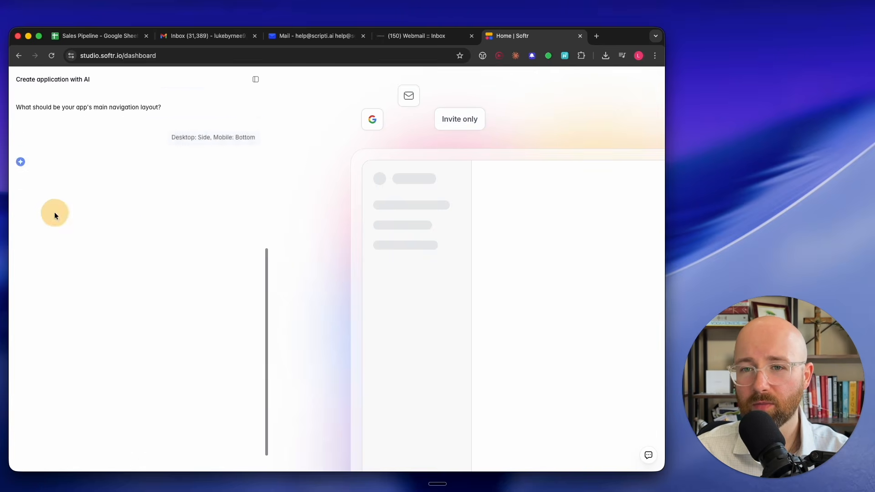
Browse the theme gallery and try out the Campfire and Cyber themes.
scroll(170, 309, down, 2)
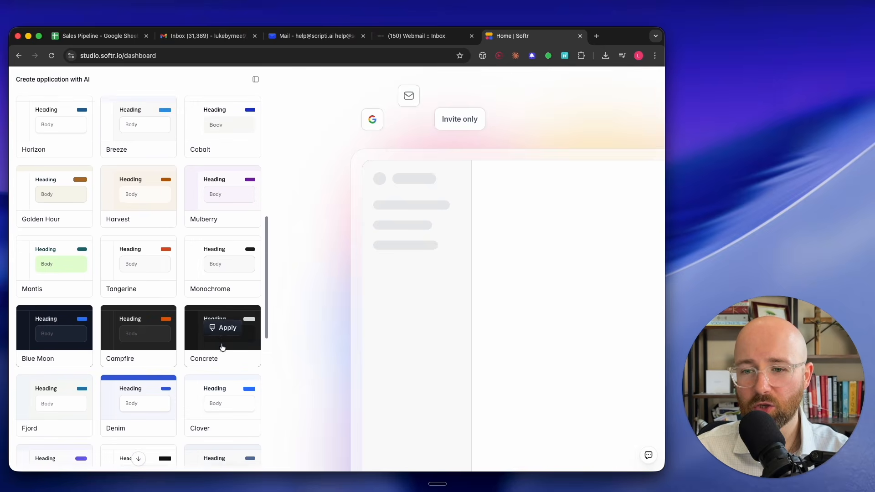
scroll(219, 365, up, 1)
scroll(220, 373, down, 5)
scroll(212, 361, up, 5)
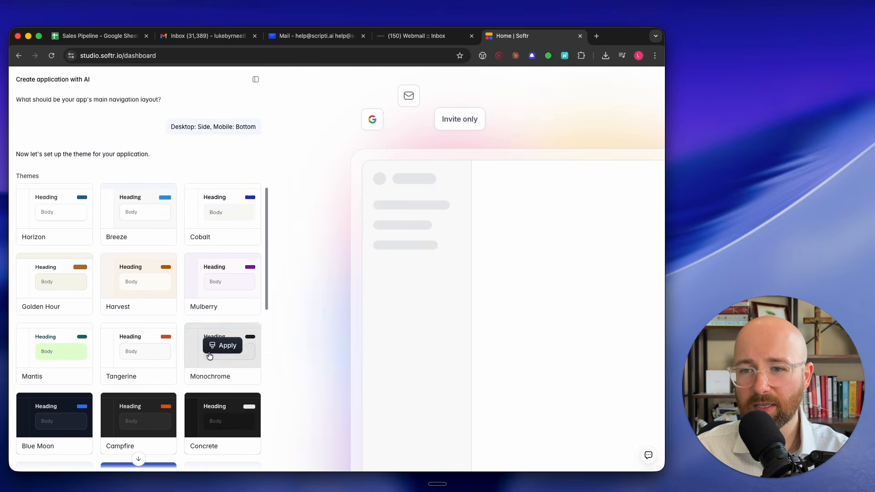
scroll(132, 282, down, 8)
scroll(137, 280, up, 3)
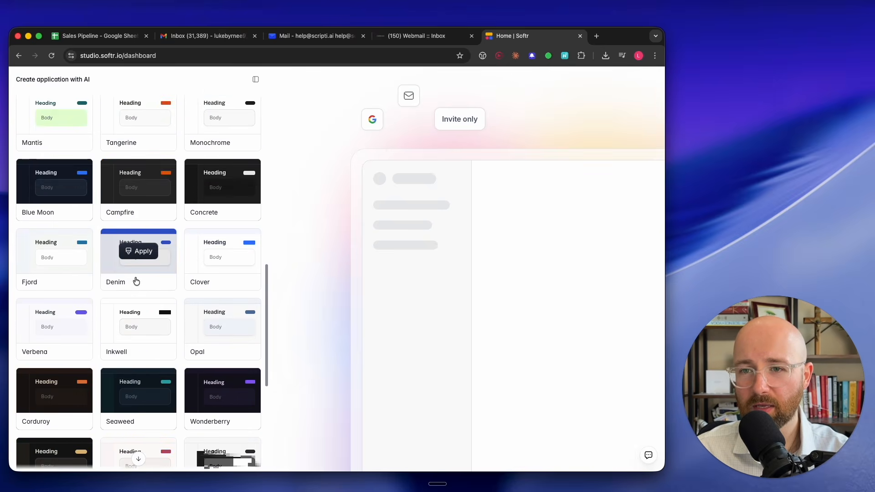
click(142, 182)
scroll(141, 186, down, 6)
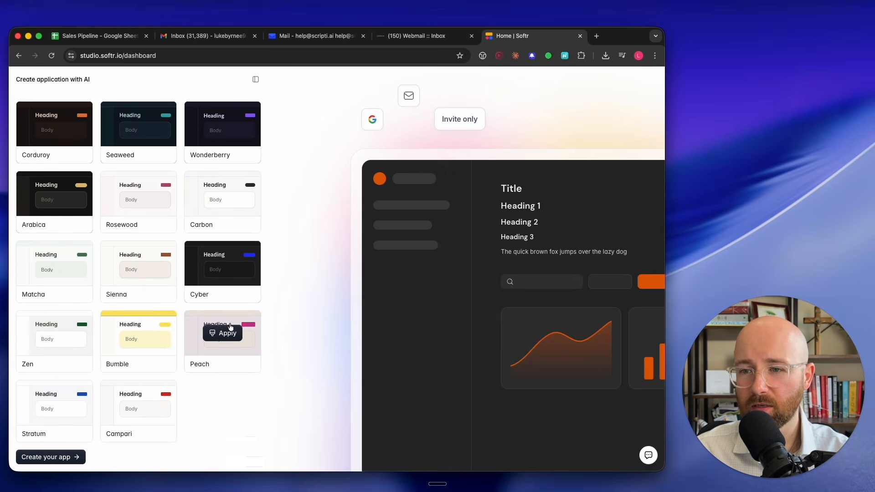
click(215, 266)
Apply the Campfire theme and create the app.
scroll(215, 266, up, 8)
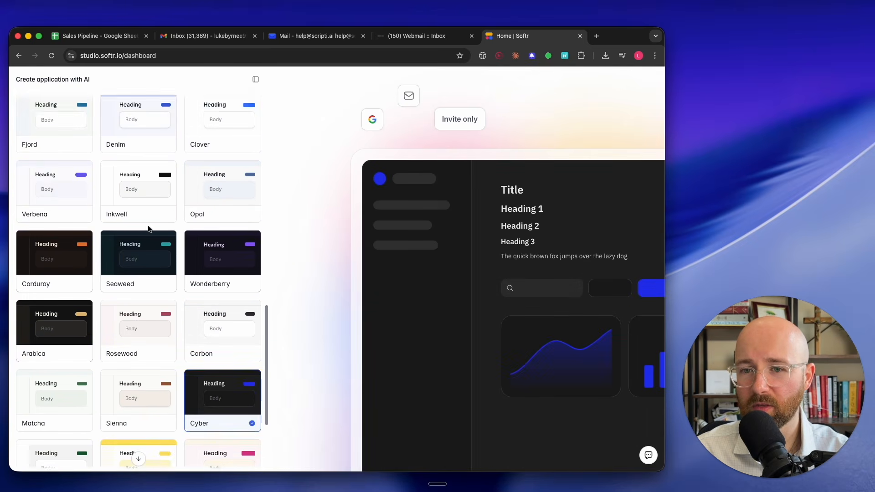
click(135, 179)
scroll(139, 164, down, 1)
click(143, 154)
scroll(168, 208, down, 6)
click(58, 445)
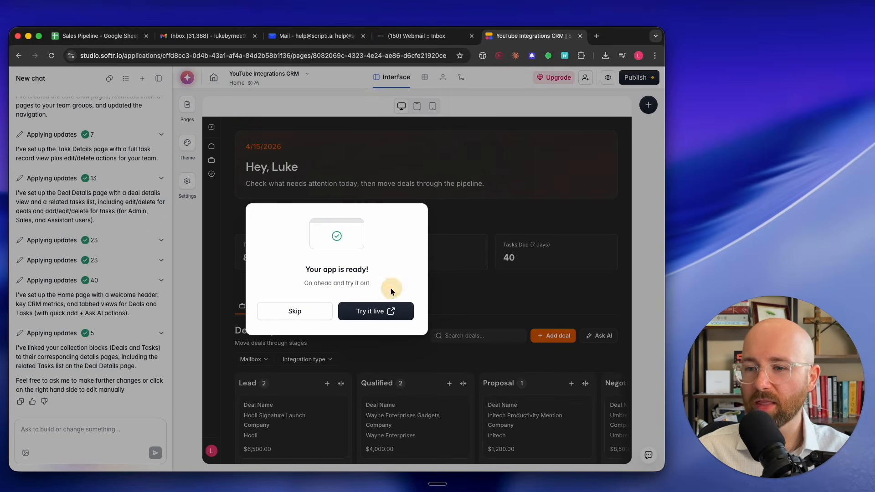
Open the generated app live and review which users and roles it can be previewed as.
click(386, 311)
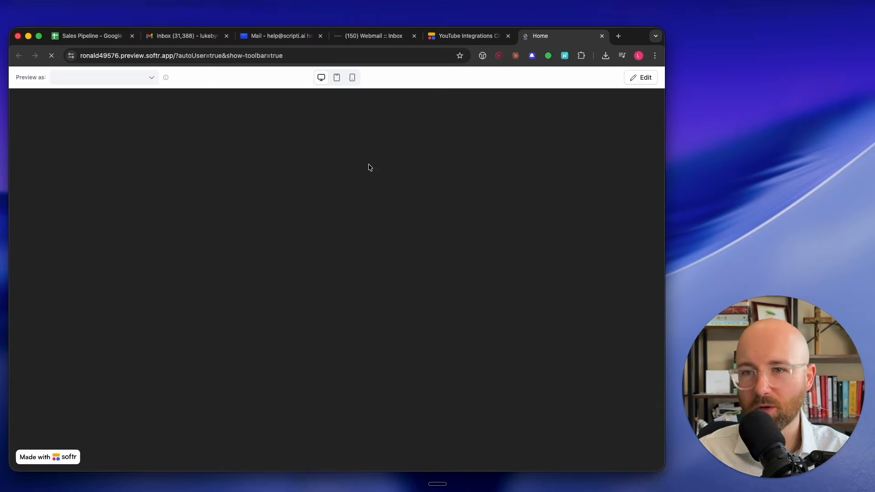
click(131, 81)
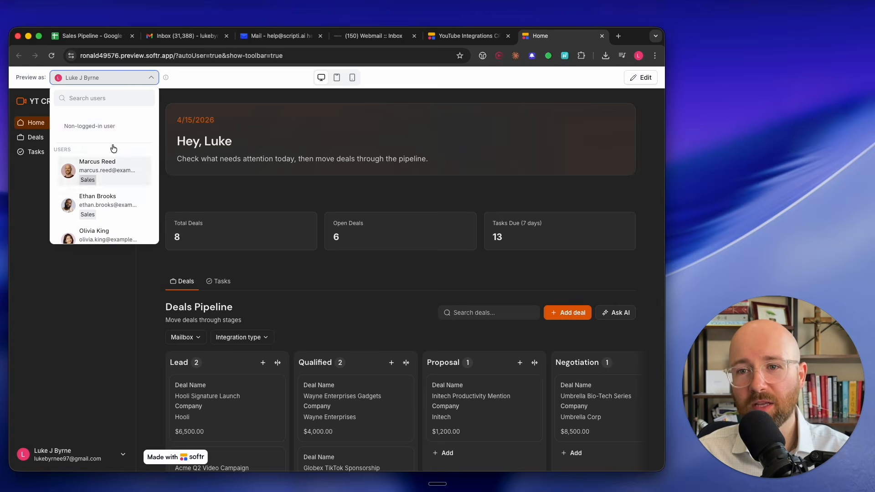
scroll(121, 169, down, 3)
scroll(120, 172, down, 2)
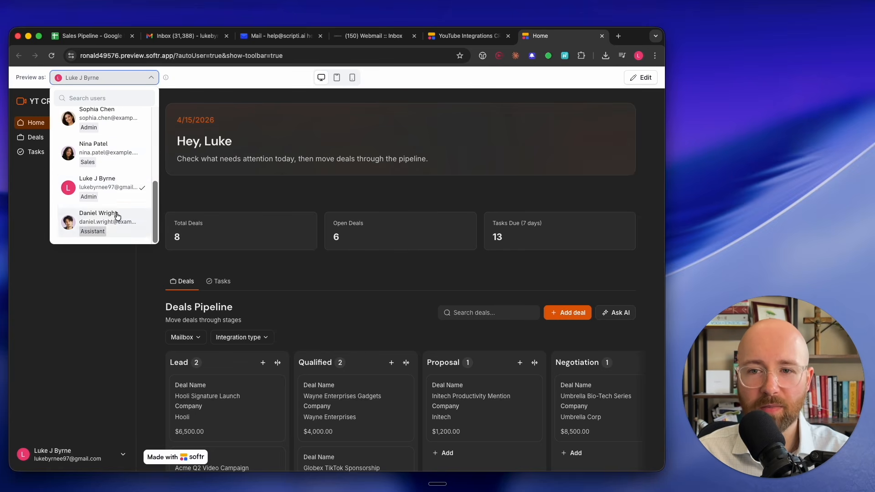
scroll(101, 205, up, 1)
click(145, 316)
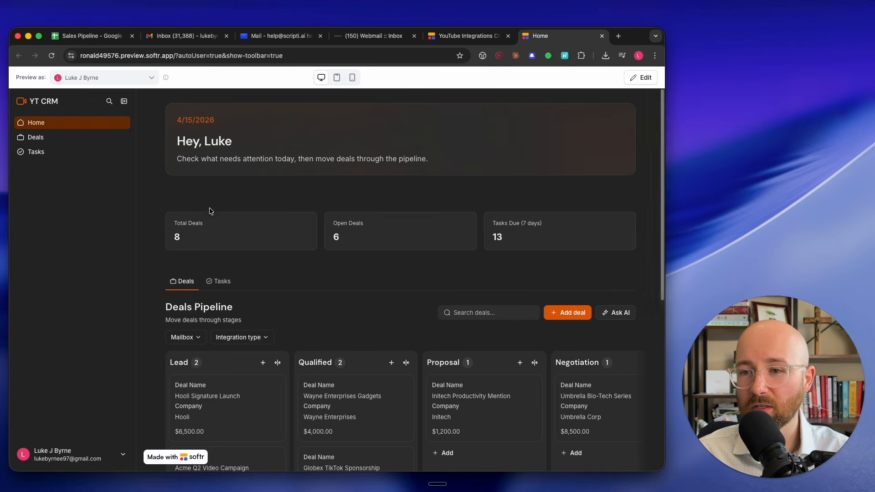
Look through the Deals and Tasks pages and examine the greeting on the Home page.
click(64, 137)
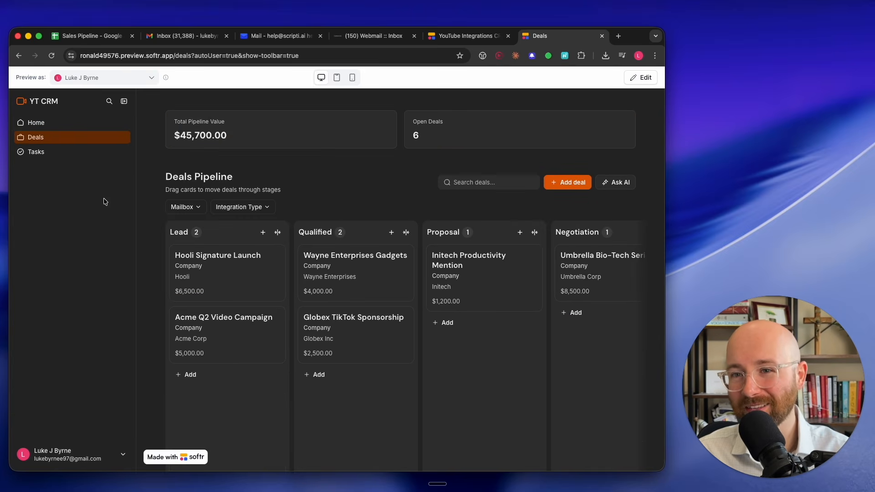
click(71, 122)
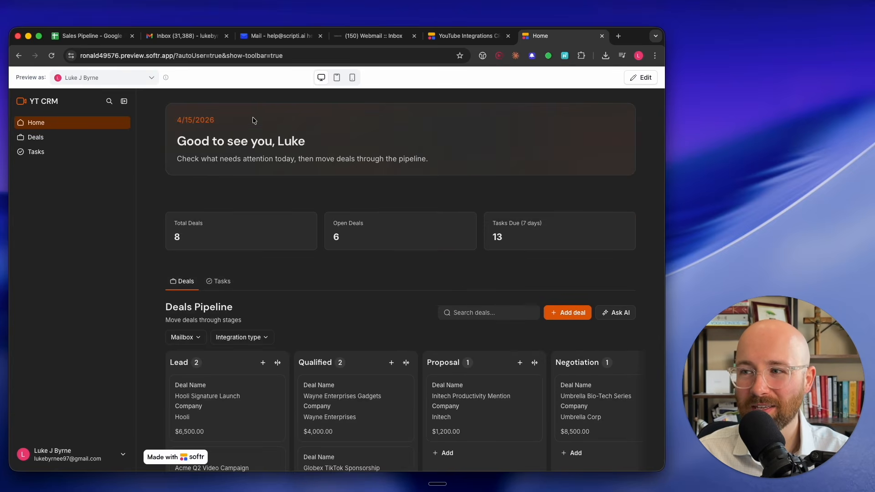
click(36, 152)
click(68, 122)
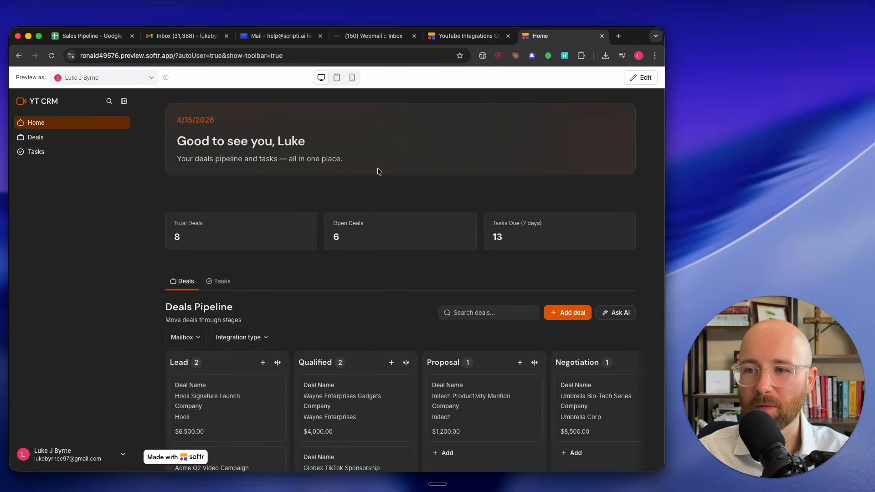
drag(316, 145, 182, 132)
click(214, 146)
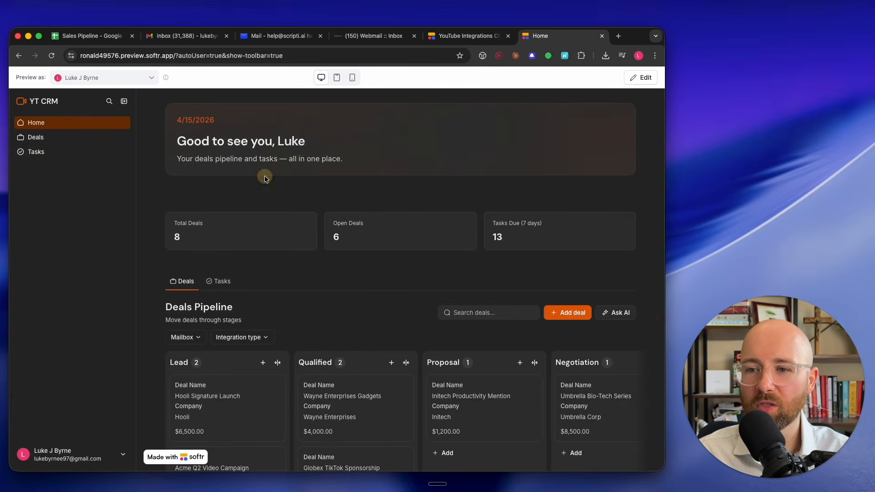
Review the fields of the new-record form for the Lead stage on the Home page and close it without saving.
scroll(265, 176, down, 1)
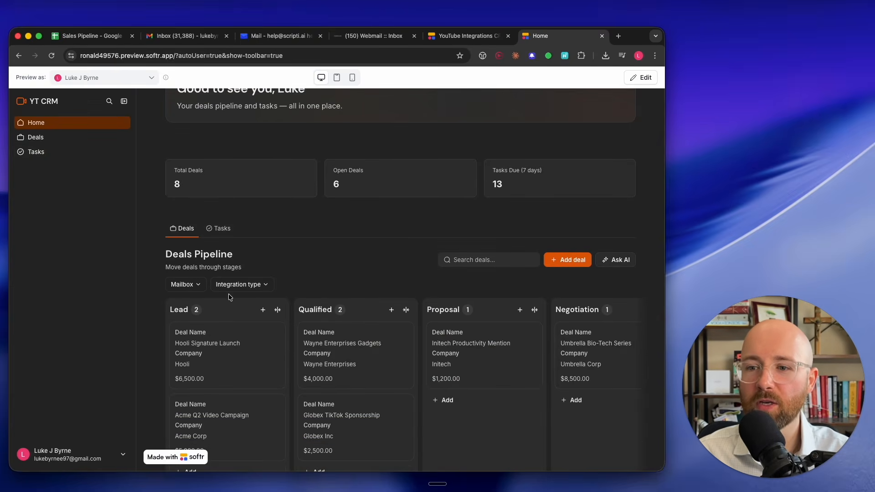
scroll(228, 294, down, 2)
click(263, 234)
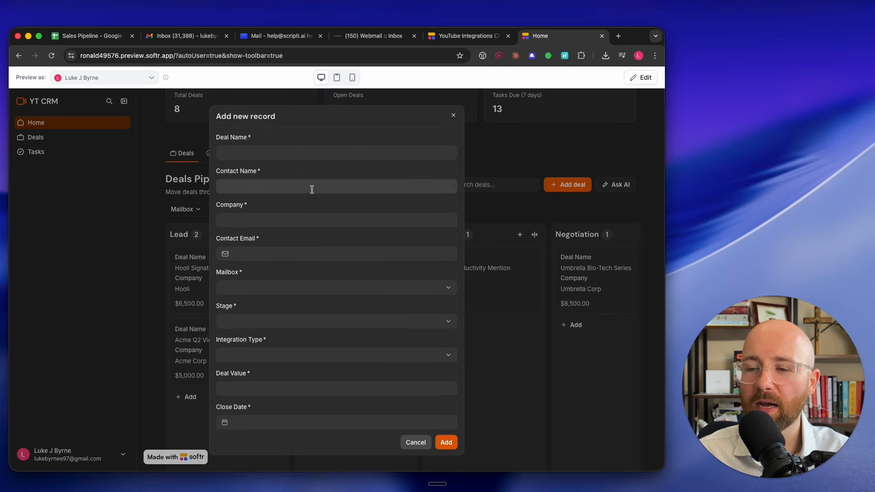
scroll(328, 196, down, 2)
click(248, 187)
click(279, 224)
click(515, 235)
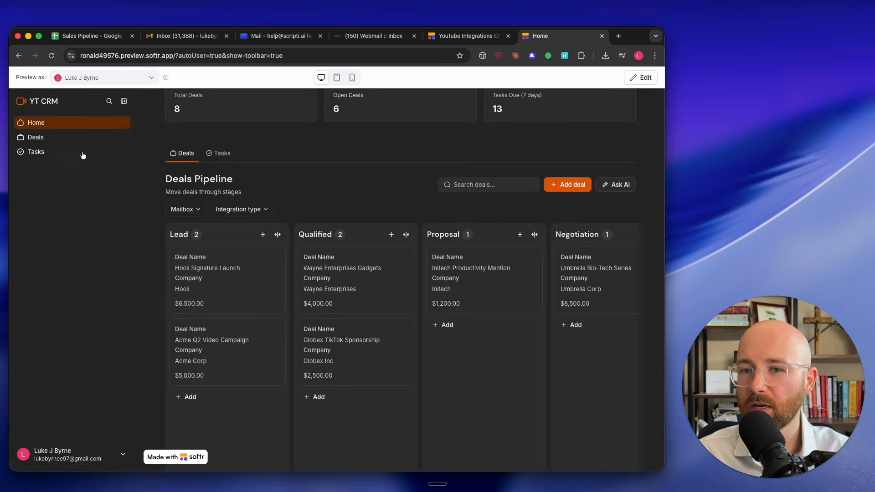
Filter the Home page's Deals Pipeline by Mailbox 1, Mailbox 2 and Mailbox 3 in turn.
click(184, 209)
click(195, 245)
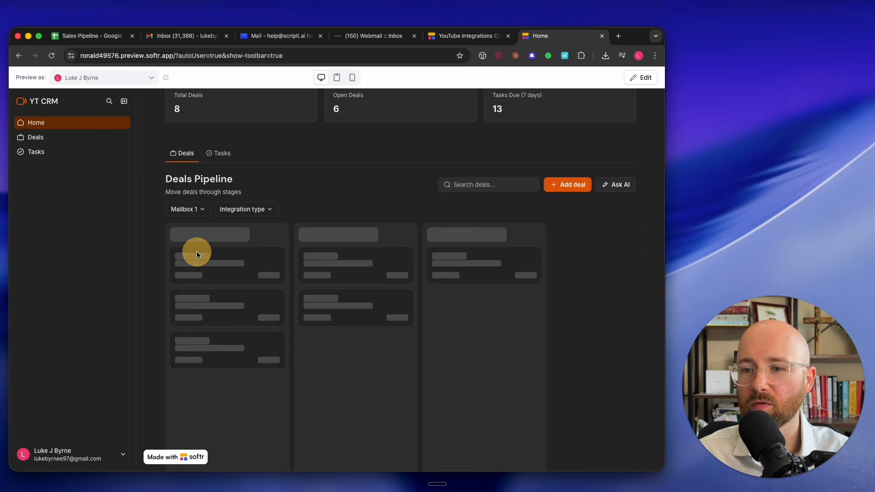
click(195, 211)
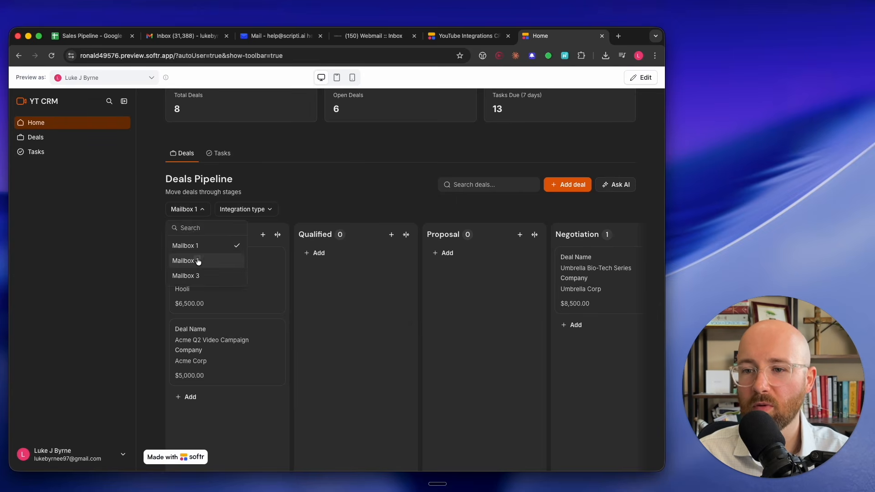
click(198, 261)
click(195, 211)
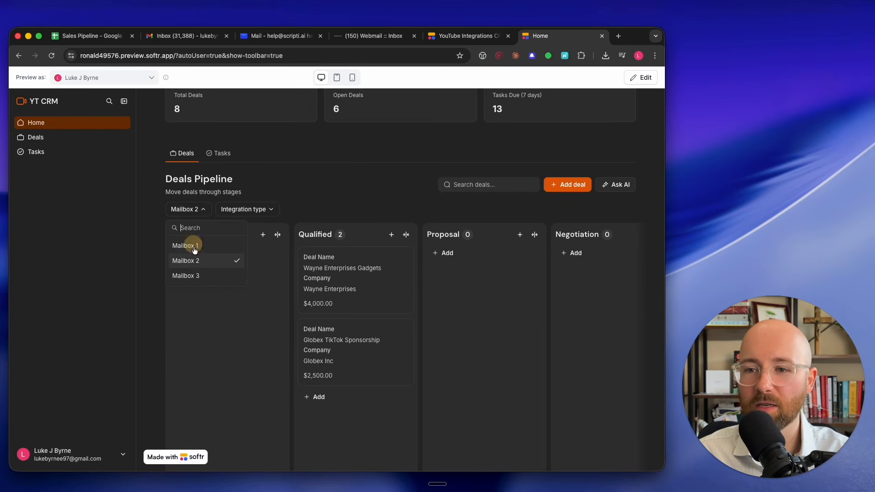
click(195, 275)
Filter the Deals Pipeline to Mailbox 1 and the Dedicated Video integration type.
click(192, 211)
click(198, 242)
click(257, 213)
click(245, 247)
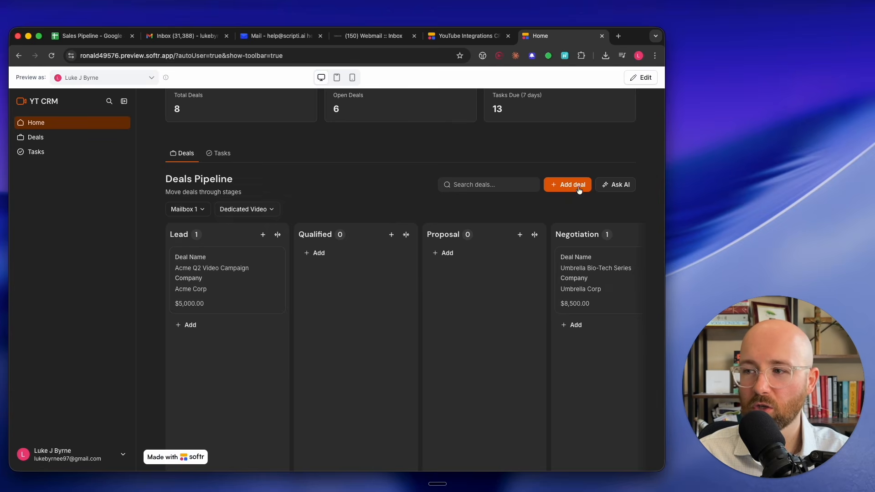
Ask the app's AI for the total deal value for each integration type, read the answer and close the chat.
scroll(355, 201, up, 3)
click(616, 242)
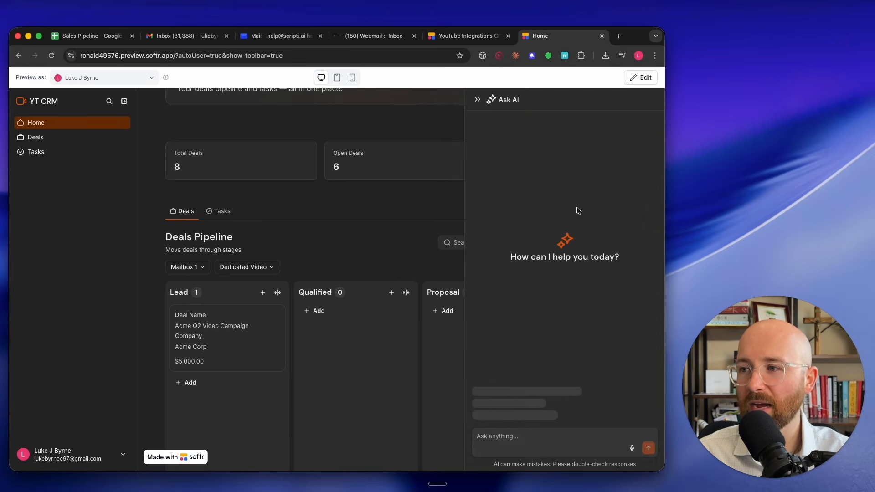
click(558, 431)
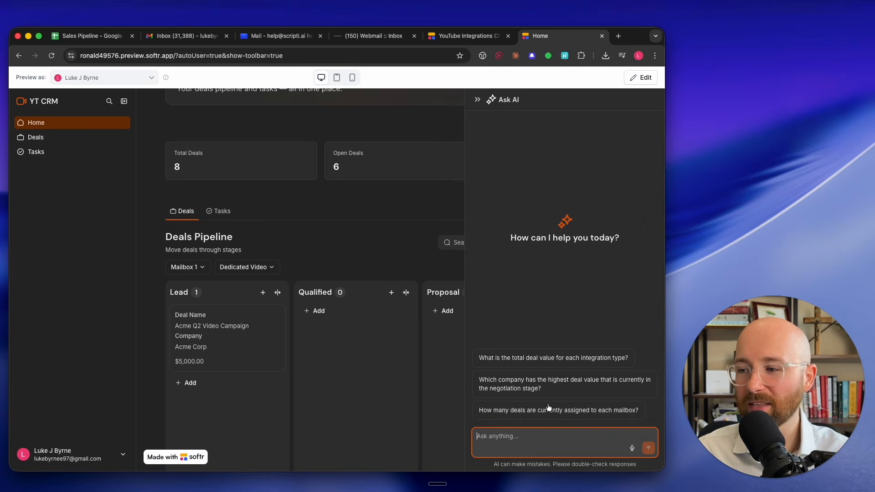
click(521, 357)
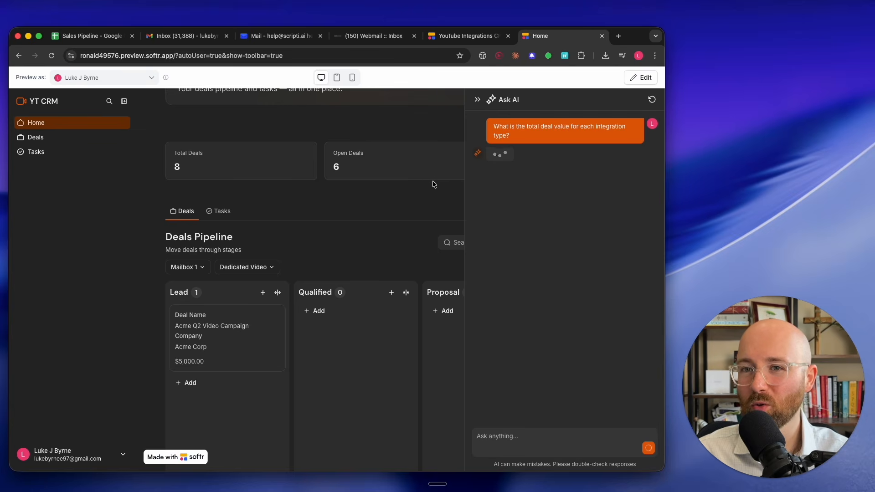
click(541, 433)
click(547, 188)
drag(567, 198, 548, 169)
click(591, 178)
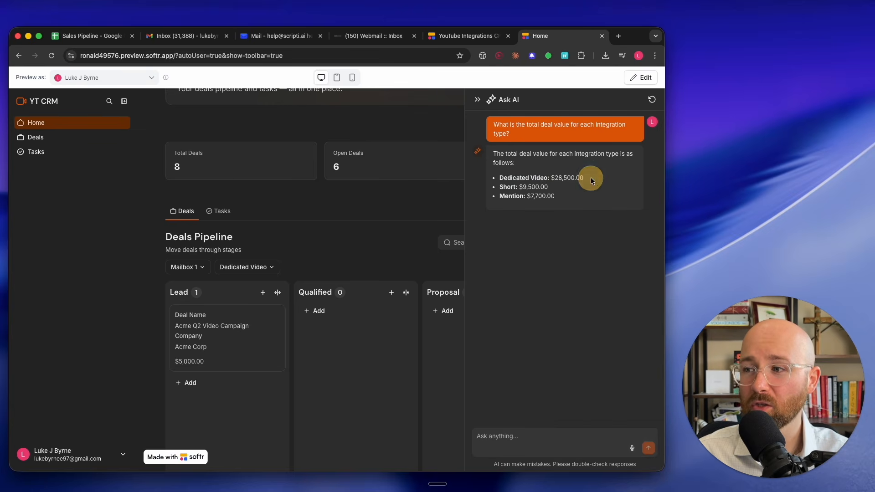
click(479, 101)
Review the Home page in the tablet and mobile previews, including the device QR code, and return to the desktop preview.
scroll(597, 202, up, 2)
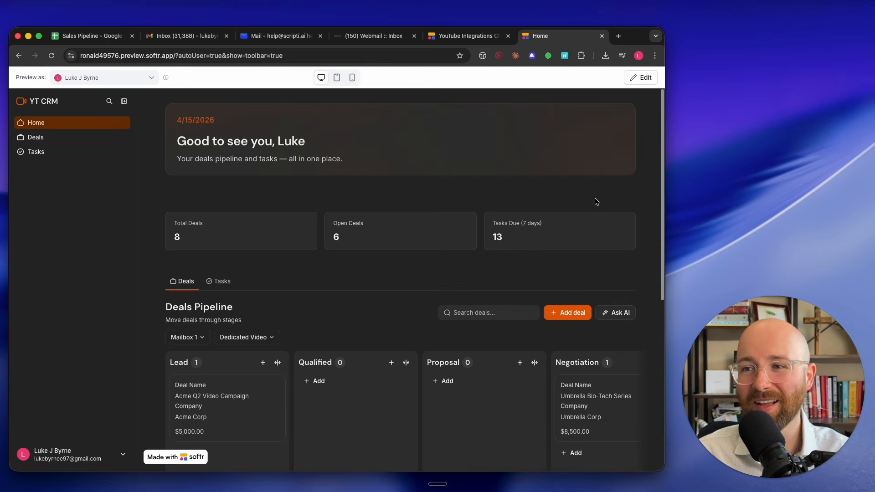
click(337, 77)
scroll(431, 222, down, 6)
scroll(431, 222, up, 6)
click(352, 78)
scroll(323, 228, down, 5)
scroll(326, 228, up, 5)
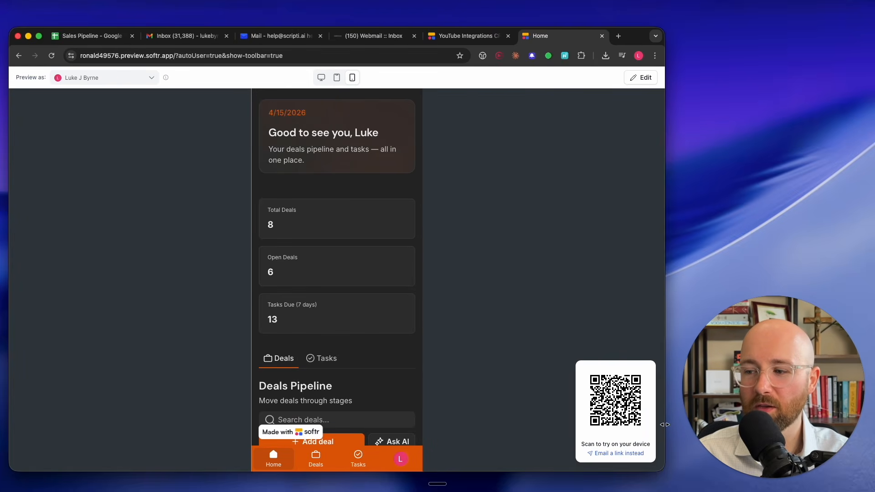
click(587, 391)
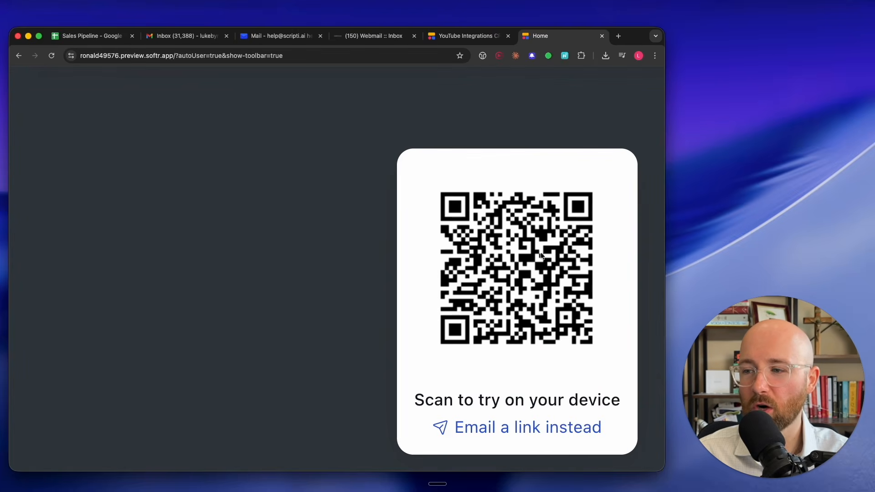
click(282, 169)
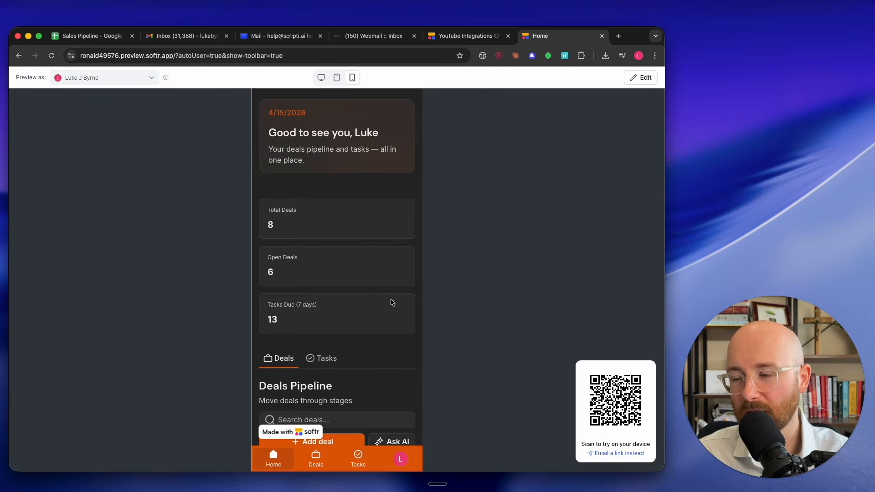
click(321, 77)
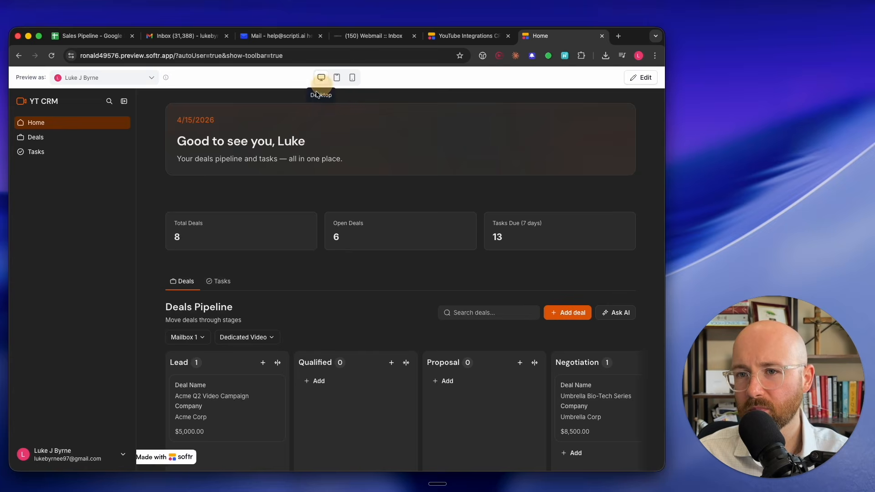
Check the Deals and Tasks pages, inspect the "Canceled project review" task's details and edit form, and close them unchanged.
click(59, 138)
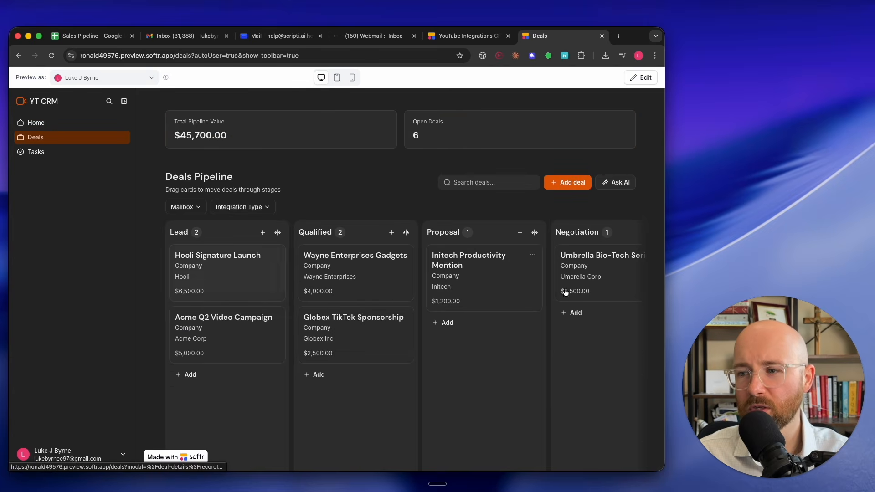
click(58, 153)
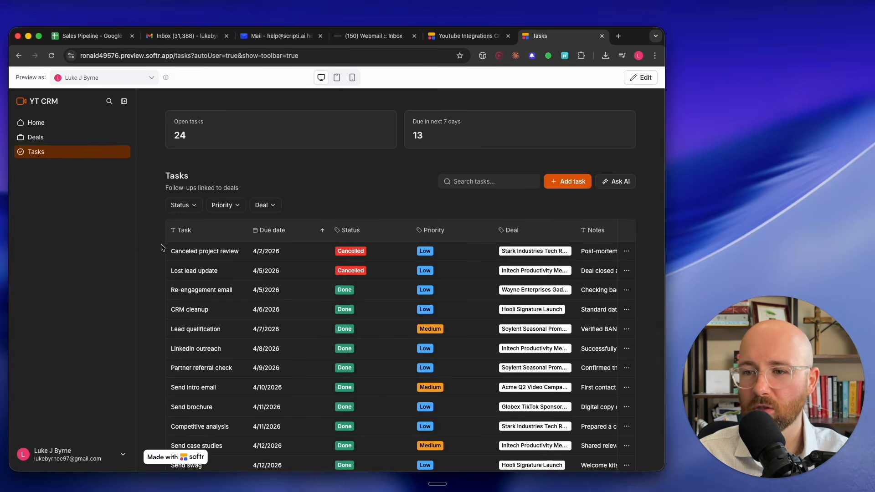
click(627, 251)
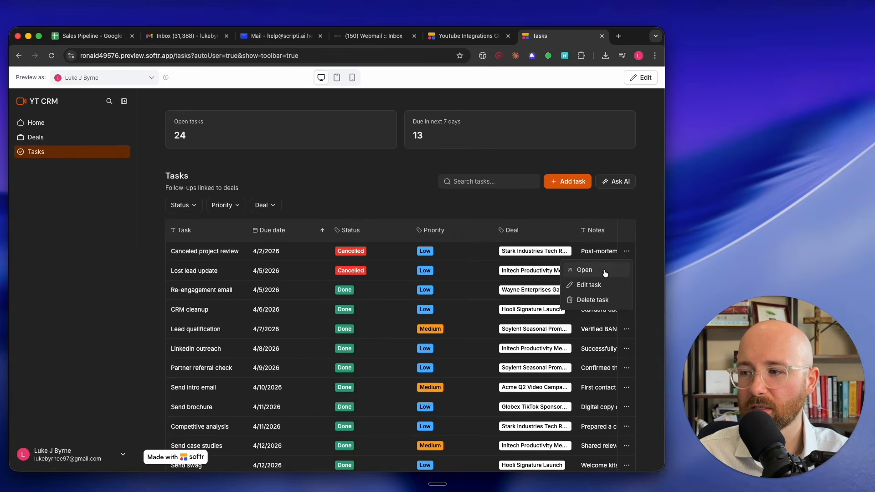
click(606, 272)
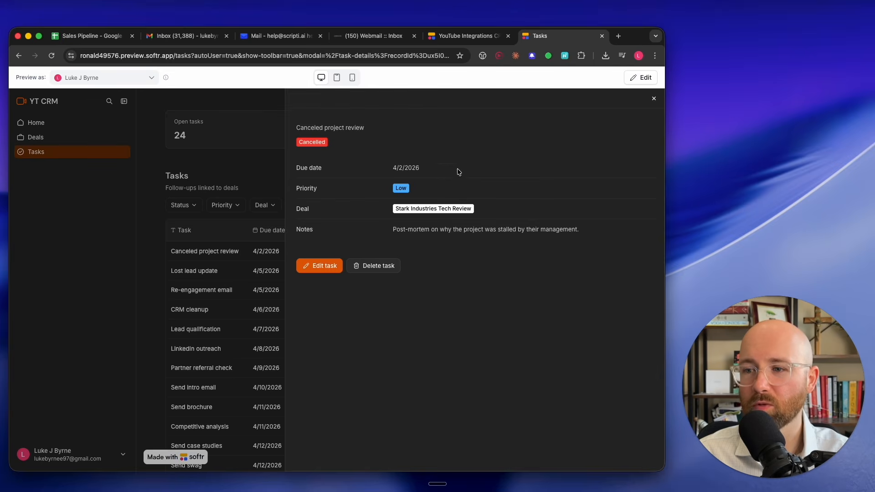
click(322, 264)
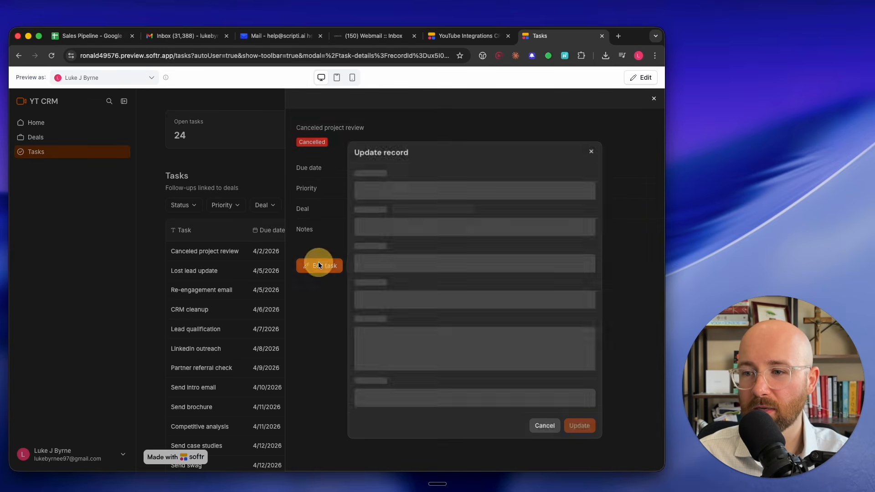
click(638, 305)
click(654, 98)
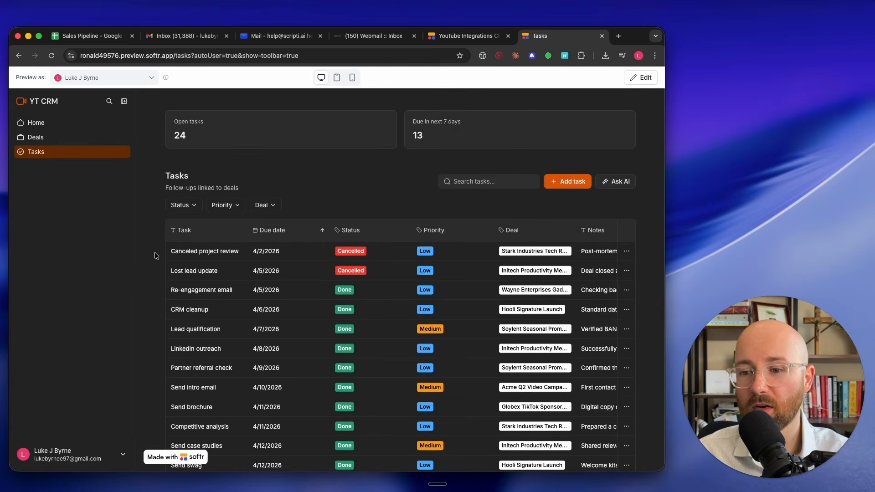
Preview the Home page as another listed team member and check the Mailbox filter options.
click(54, 129)
click(131, 81)
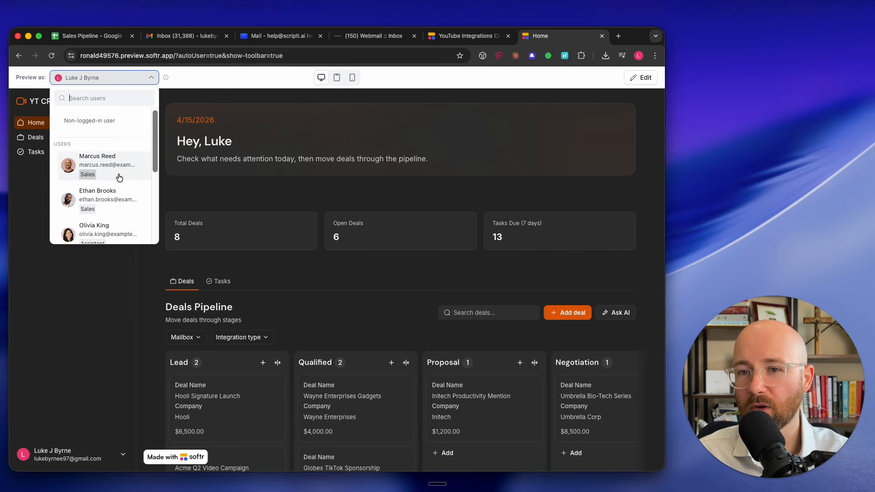
scroll(121, 175, down, 5)
click(122, 217)
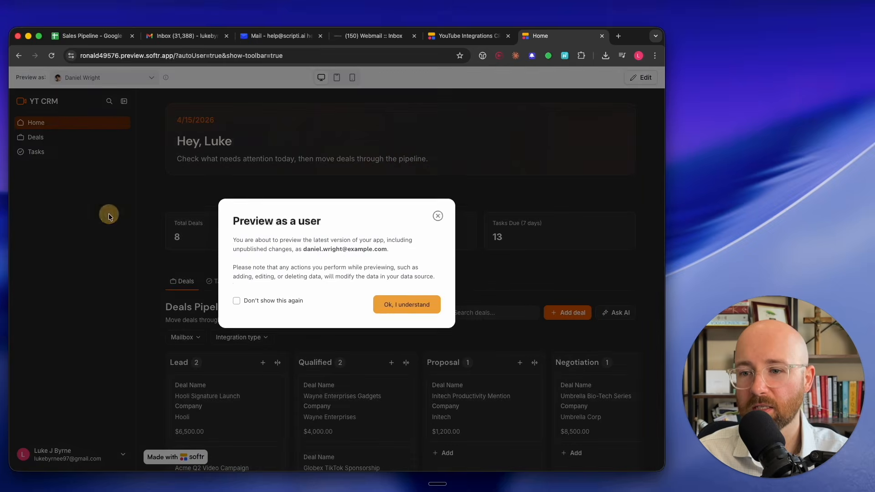
click(419, 317)
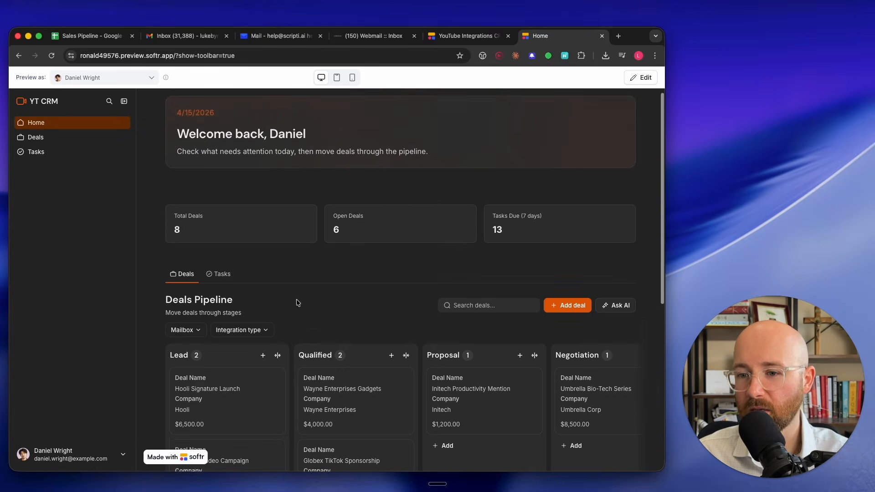
scroll(292, 303, down, 1)
click(182, 307)
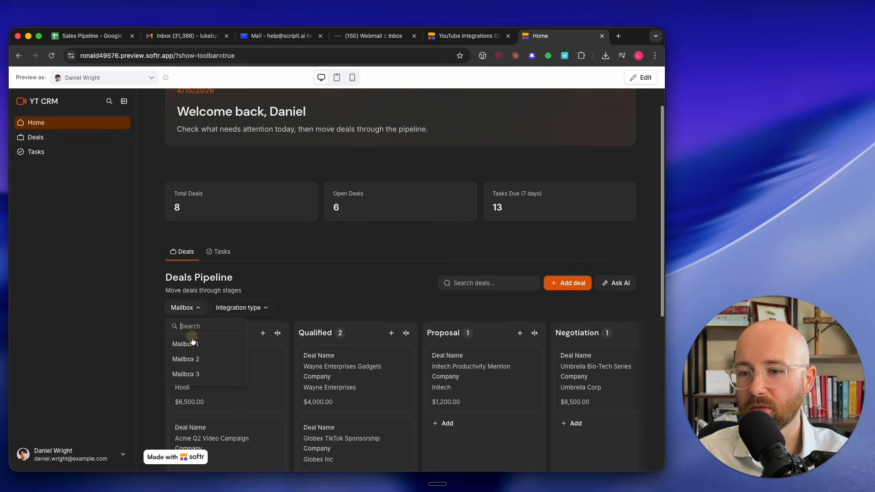
Switch the preview to the other listed Admin user and look over the Home page.
click(122, 78)
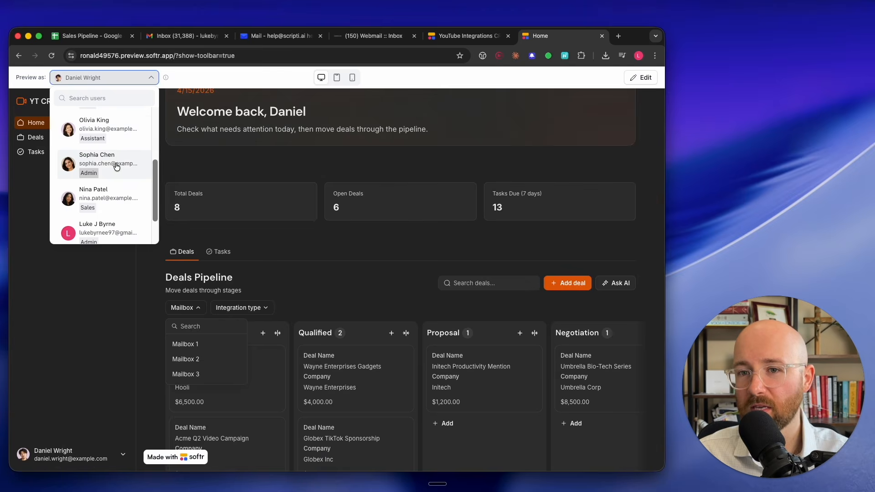
click(116, 165)
click(411, 319)
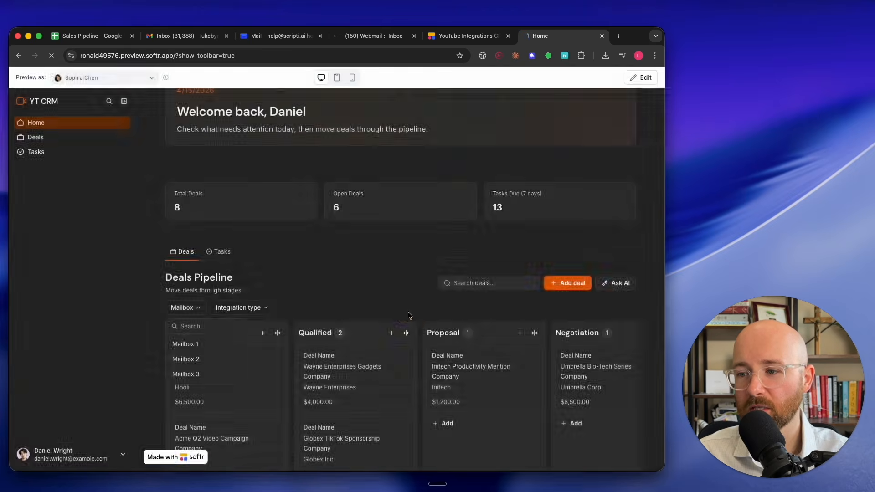
scroll(301, 356, down, 3)
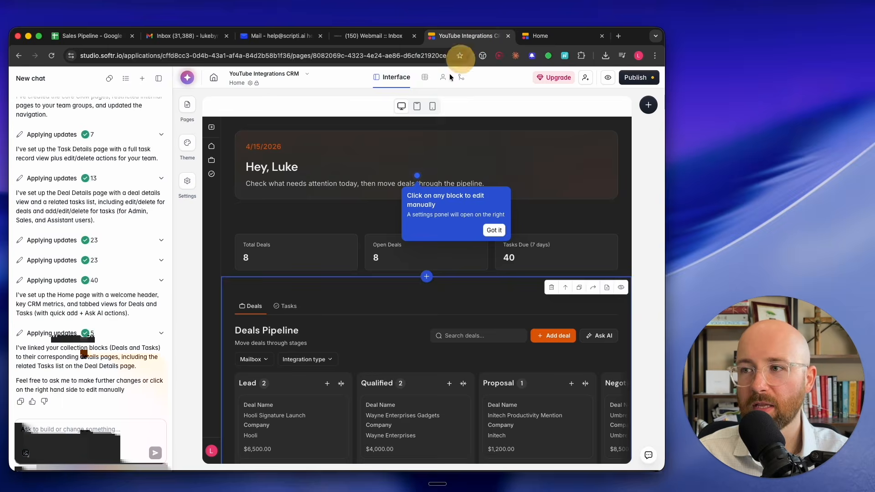
Return to the YouTube Integrations CRM editor and hide the AI chat beside the canvas.
click(481, 38)
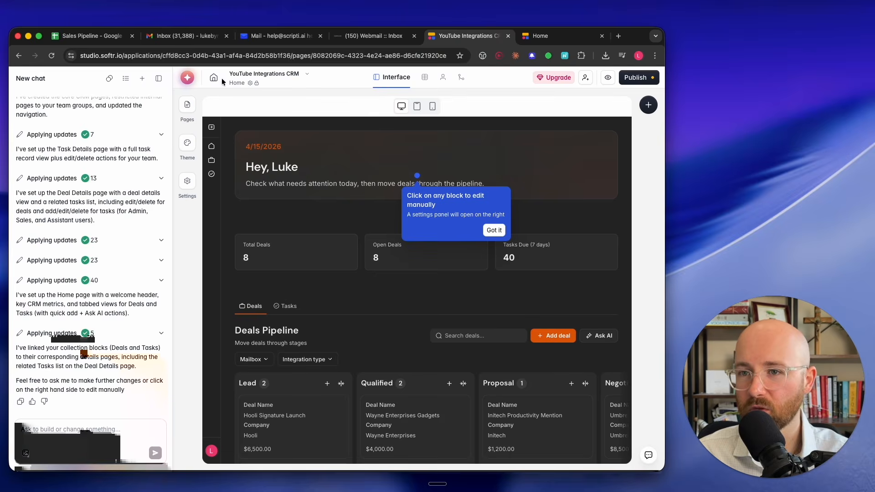
click(119, 132)
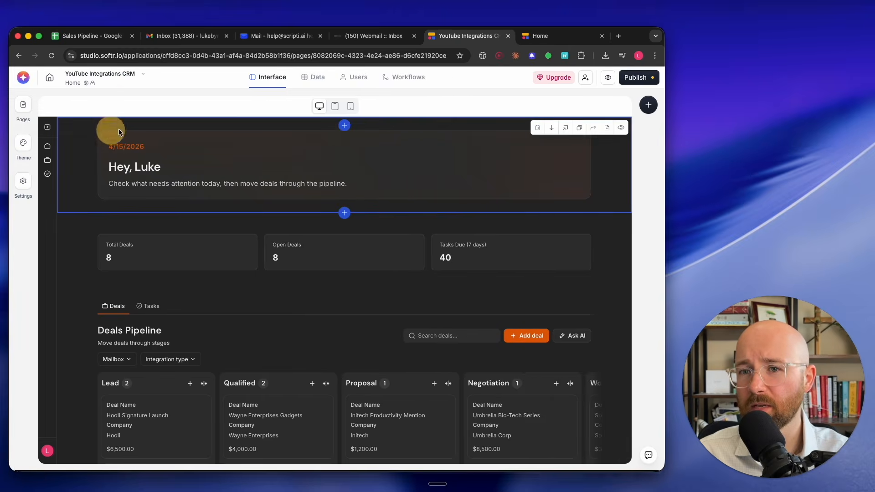
Look over the Users, Deals and Tasks tables in the app's database.
click(312, 78)
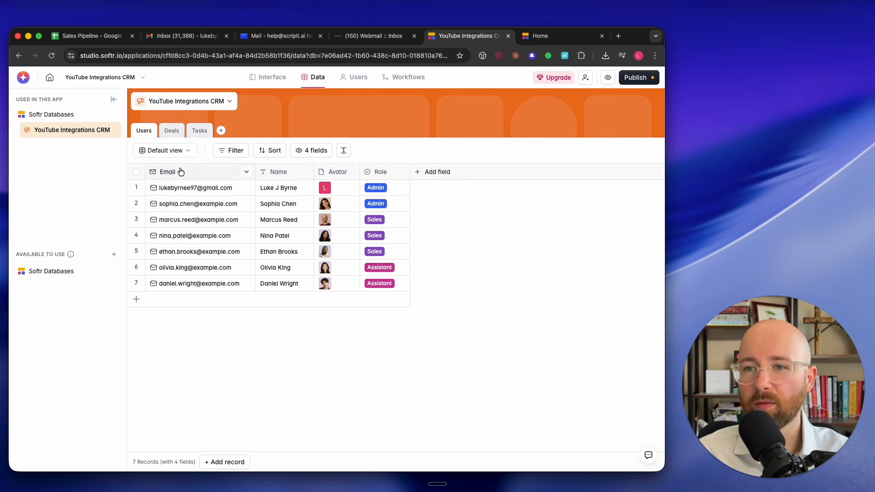
click(171, 131)
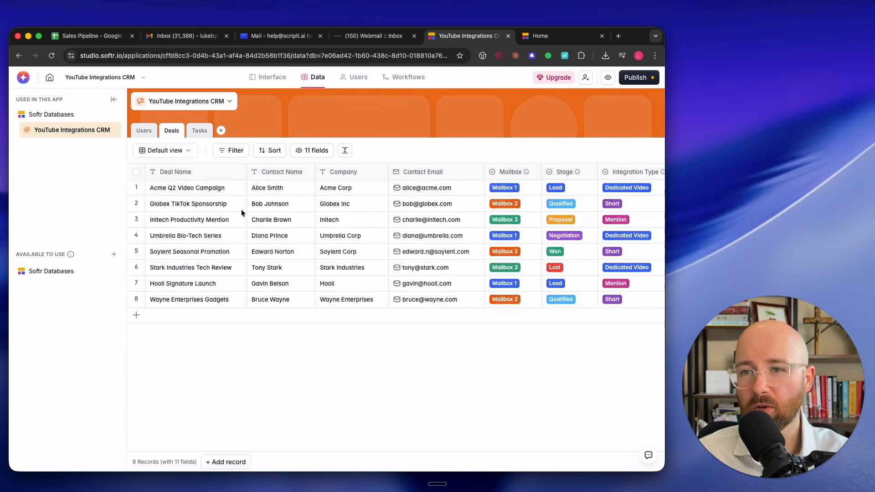
click(198, 132)
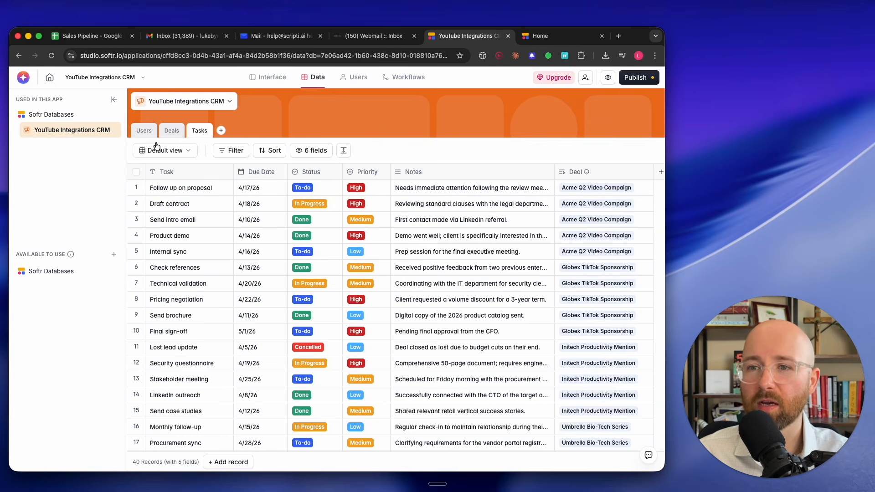
click(145, 133)
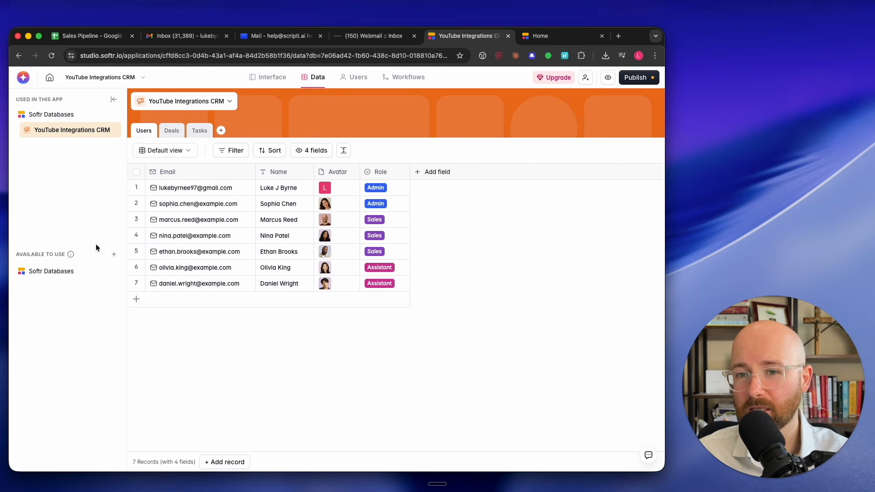
Ask the AI chat to "Modify this such that the assistants can only see mailbox three." and look over the Deals table.
click(23, 77)
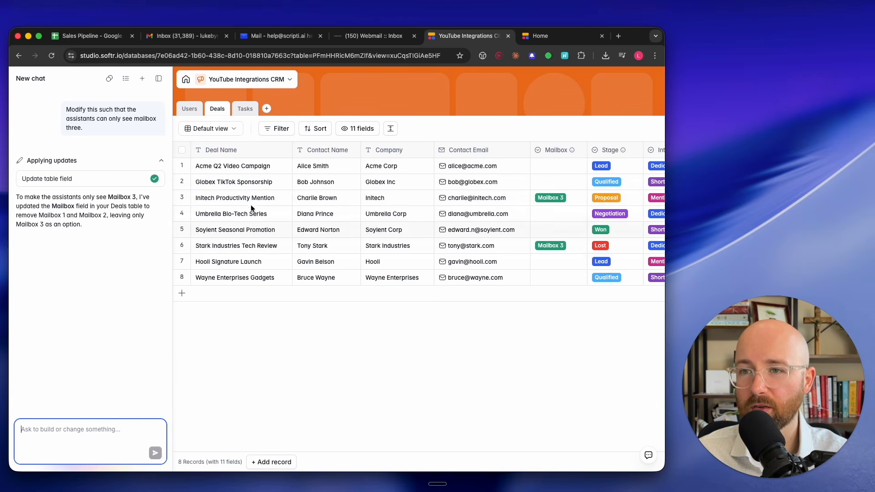
click(290, 80)
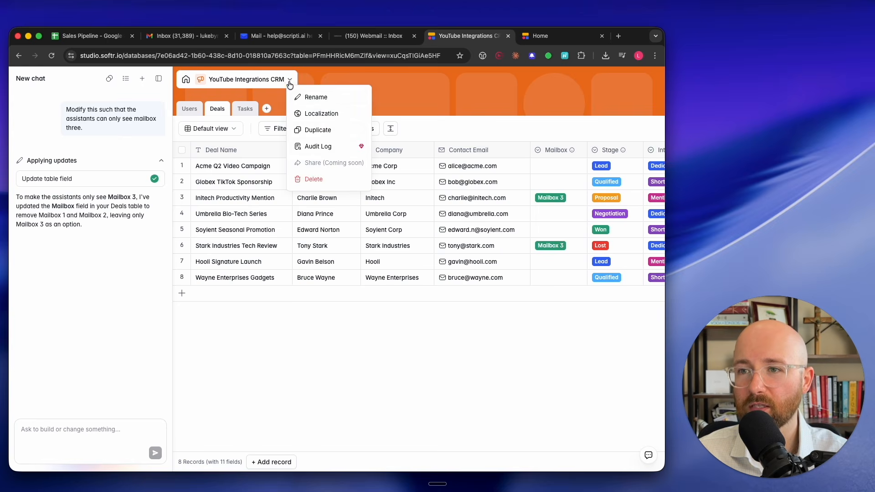
click(217, 109)
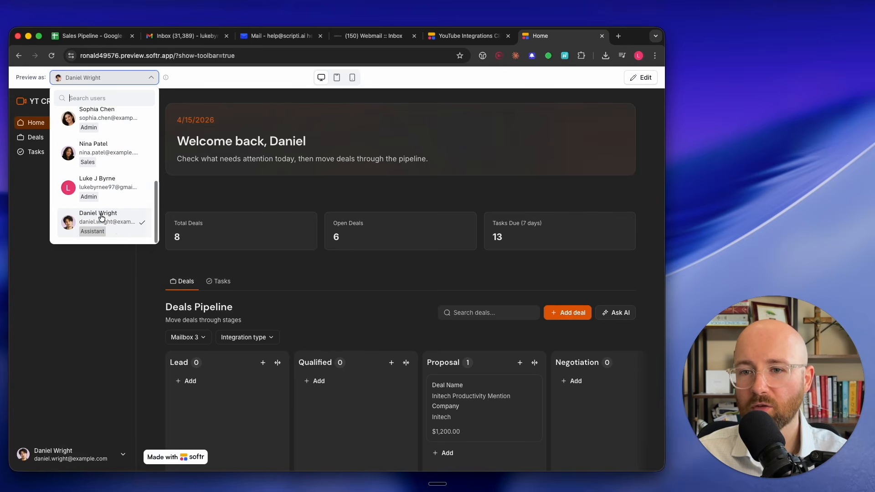
Preview the Home page as the selected Assistant user and check the Mailbox filter options and deals pipeline.
click(119, 237)
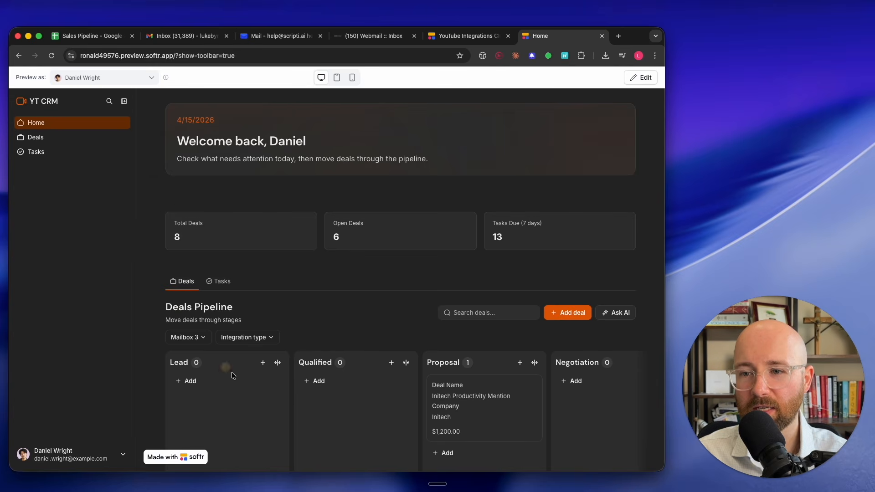
click(199, 338)
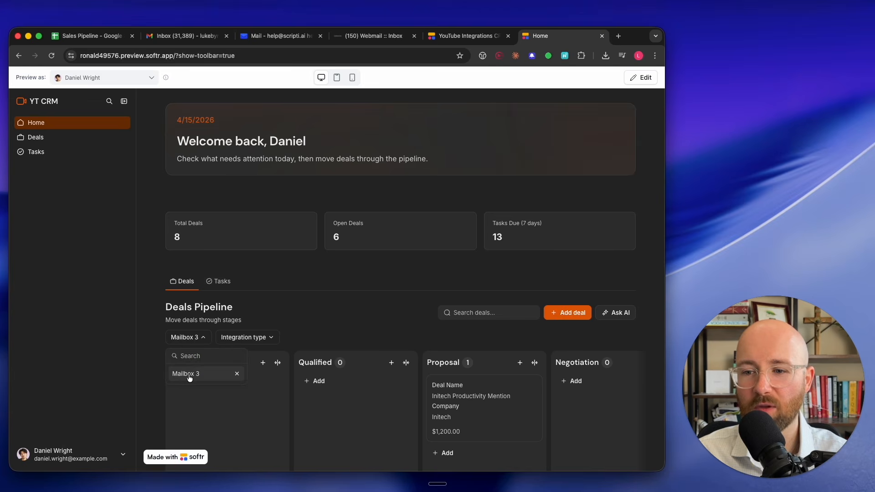
scroll(343, 334, down, 5)
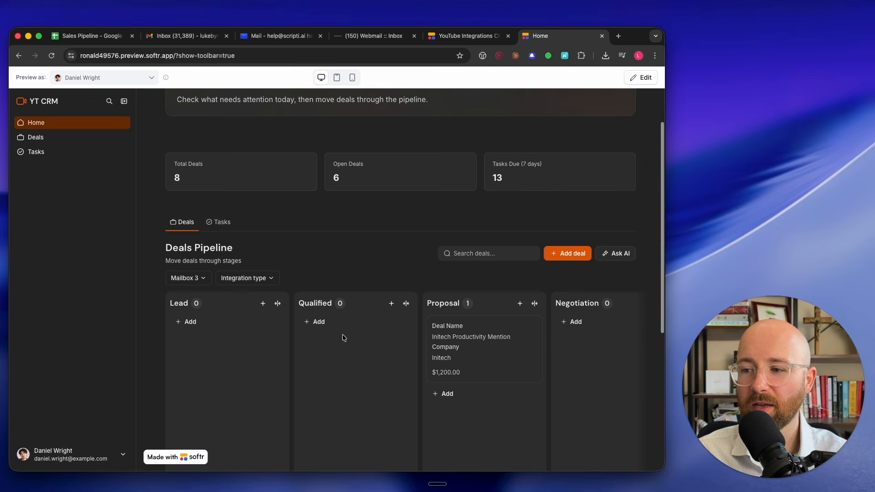
scroll(442, 287, up, 5)
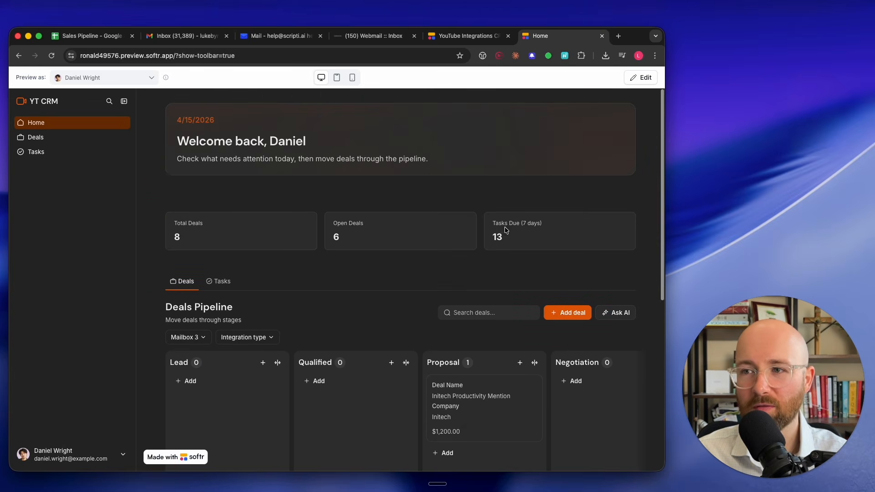
Return to the YouTube Integrations CRM editor, hide the AI chat and look over the Home page.
click(484, 36)
click(383, 77)
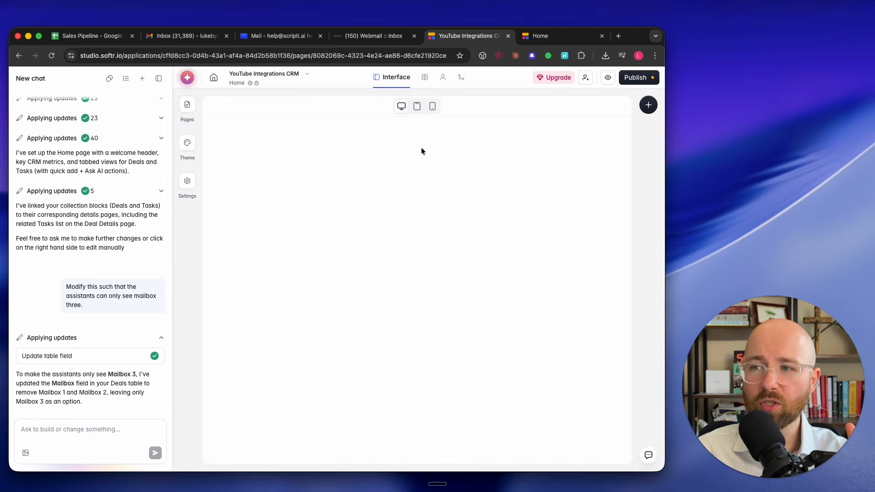
click(156, 78)
scroll(337, 264, down, 1)
scroll(339, 269, up, 1)
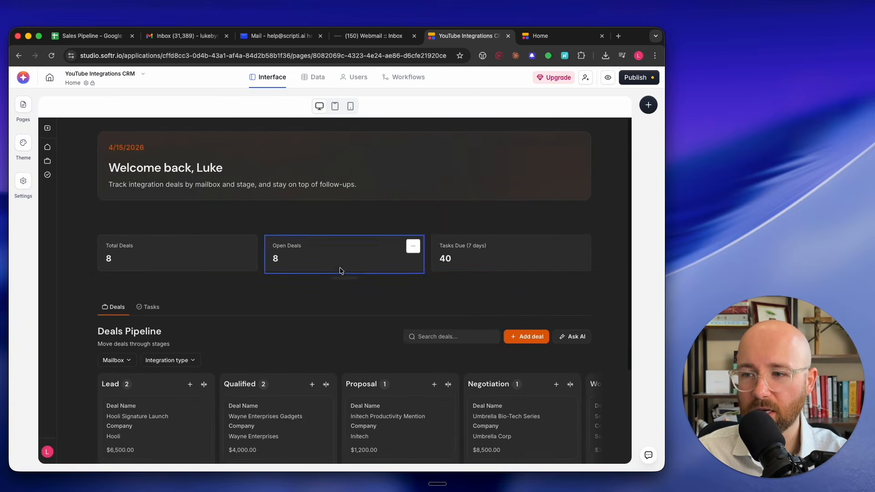
Reopen the AI chat and send the request "Make a light mode as well, please.".
click(23, 78)
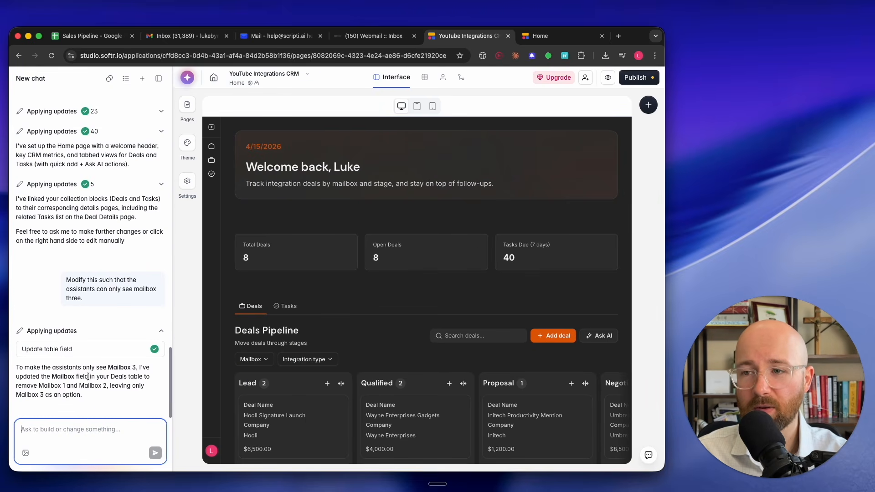
click(87, 423)
click(87, 426)
key(fn)
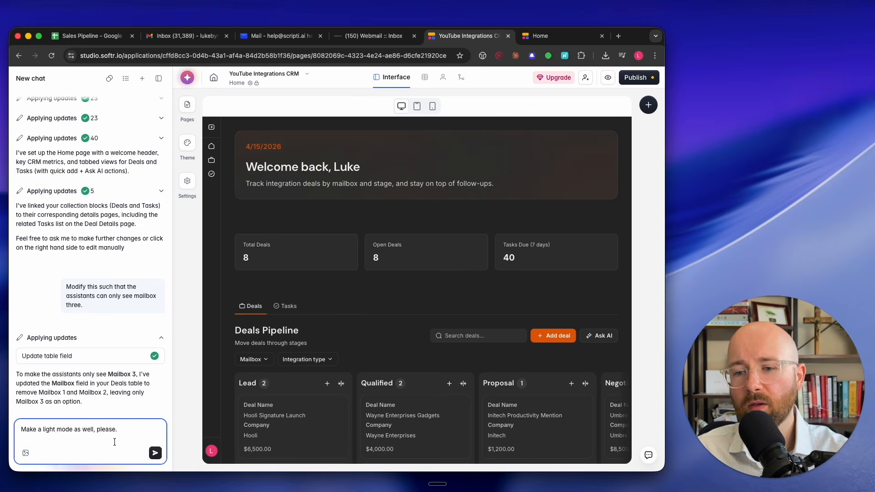
key(Return)
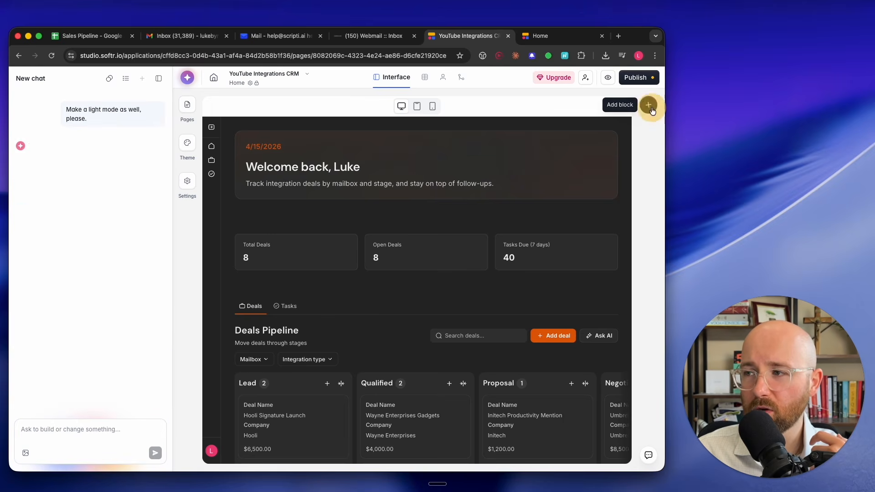
Send the AI chat the request "just make it light" and look over the restyled Home page.
click(652, 108)
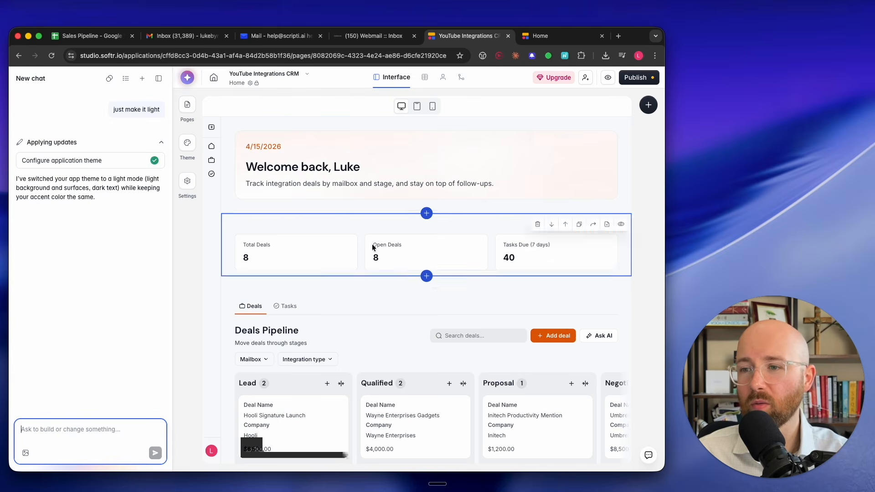
scroll(359, 234, down, 4)
scroll(378, 219, up, 4)
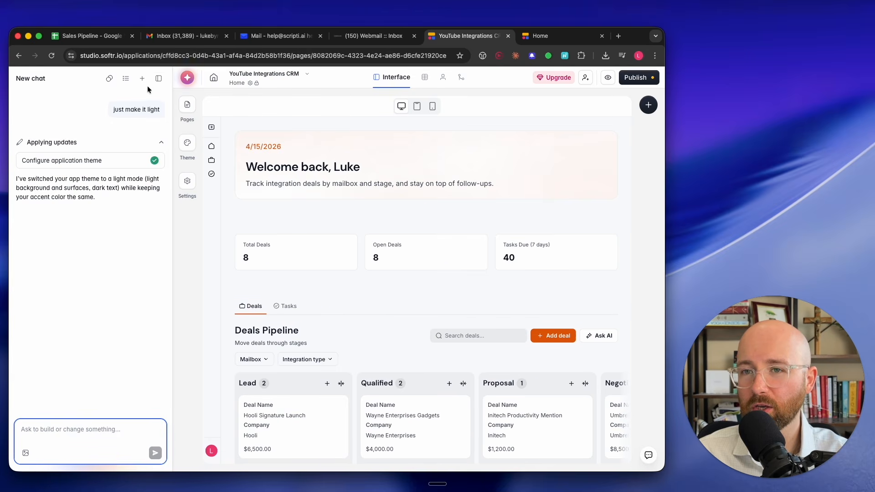
Hide the AI chat and review the Colors and Typography options in the theme settings.
click(158, 79)
click(26, 147)
click(97, 173)
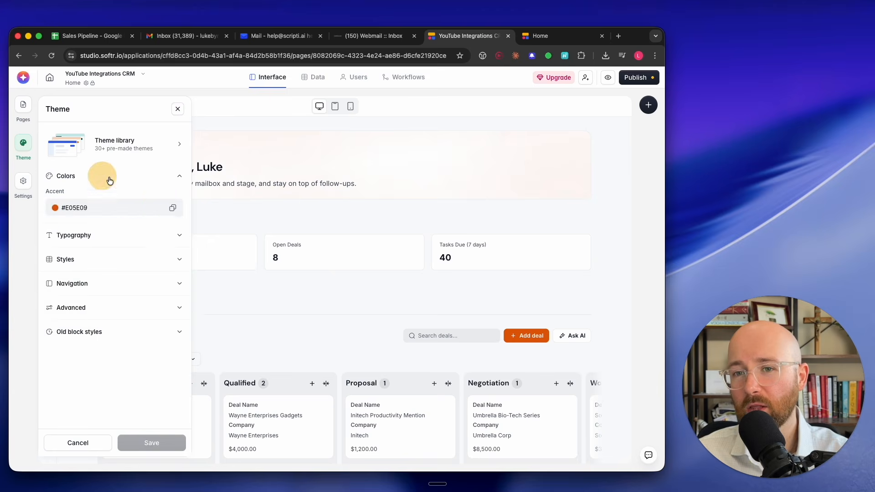
click(143, 176)
click(129, 208)
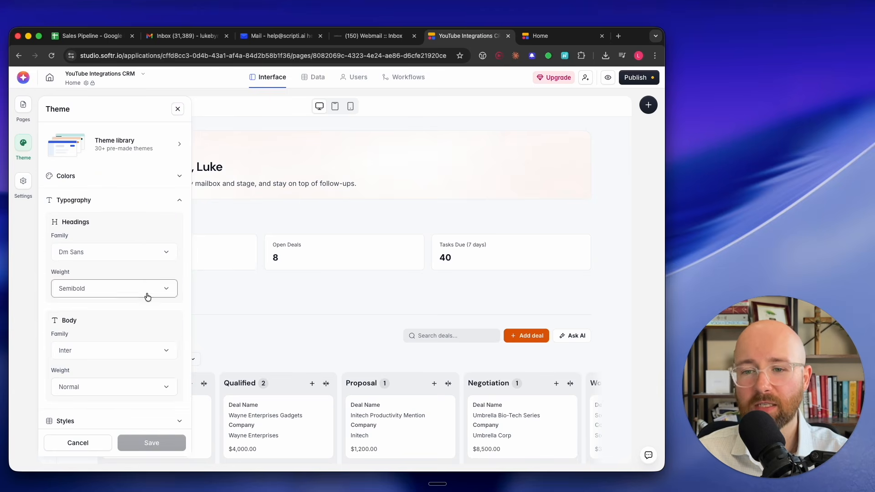
click(138, 197)
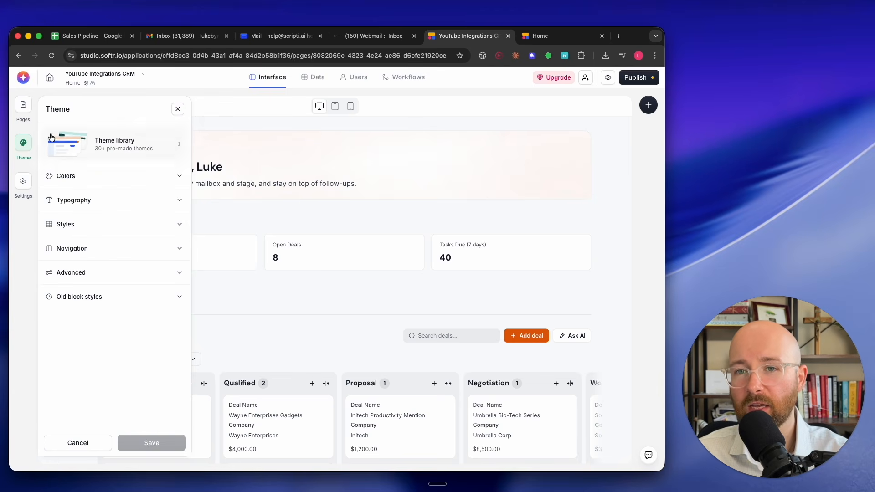
View the app's page list and open the Onboarding flow utility page.
click(26, 108)
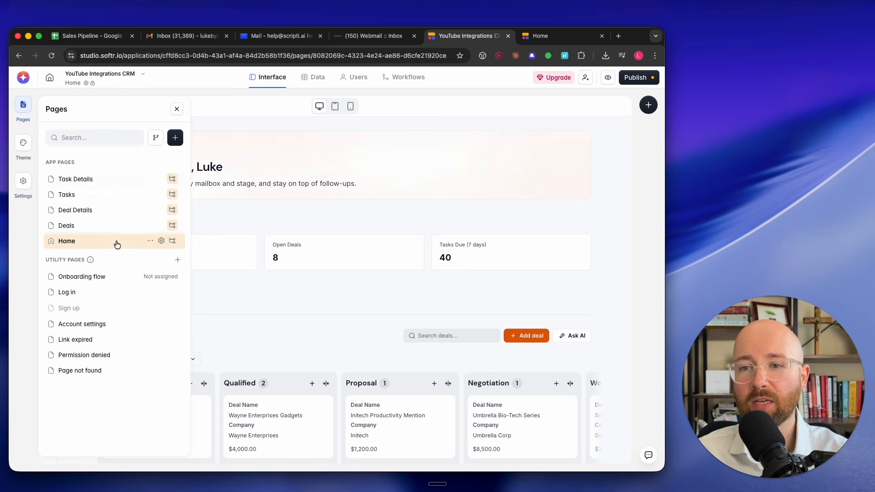
click(95, 277)
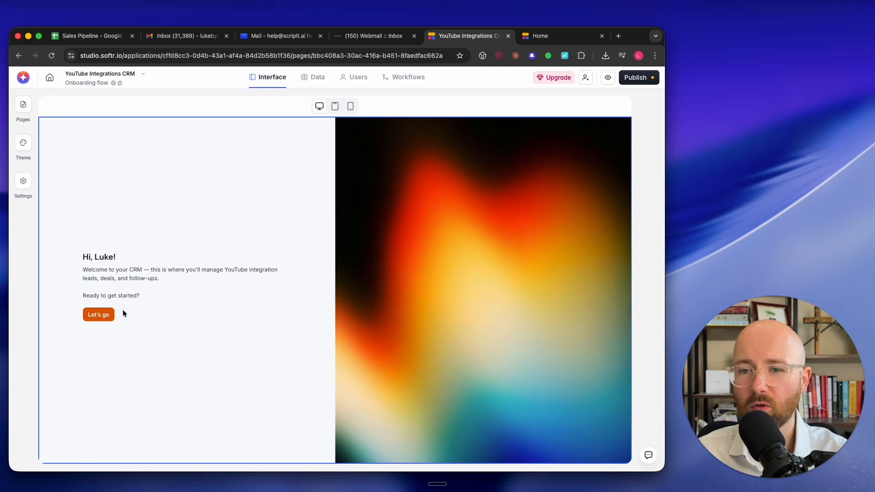
Open the app's workflows and view the triggers offered for a new workflow.
click(418, 84)
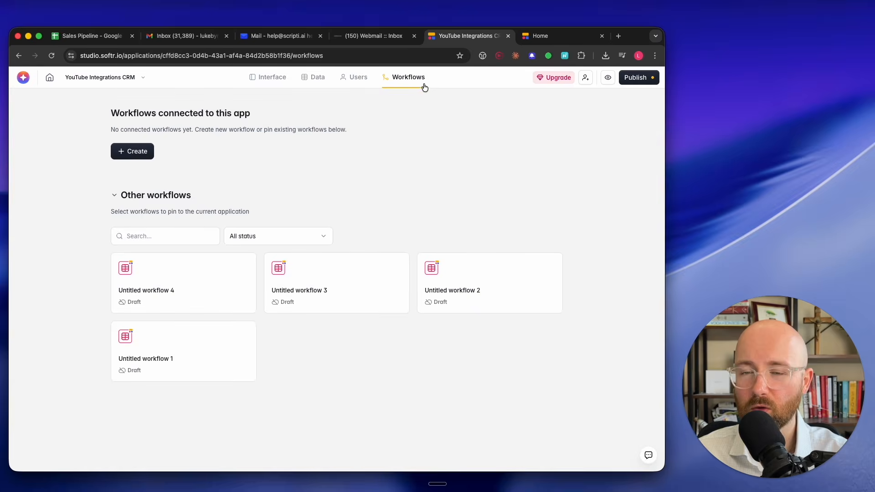
click(148, 161)
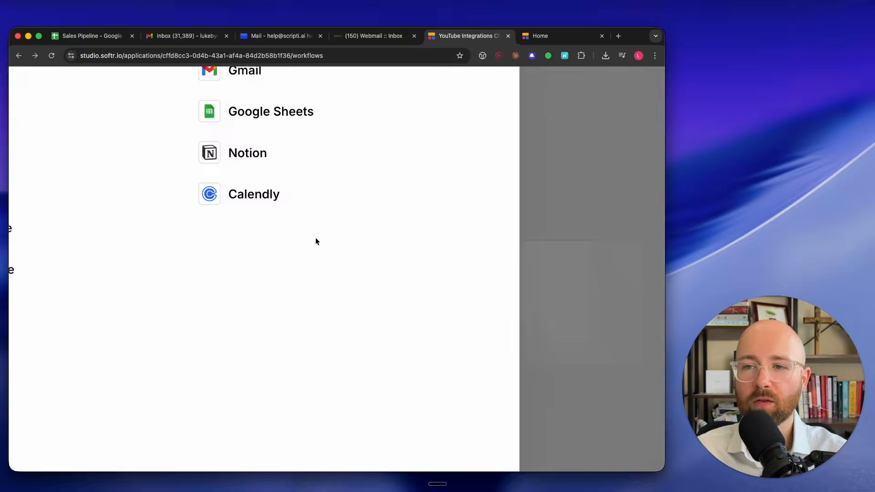
click(137, 155)
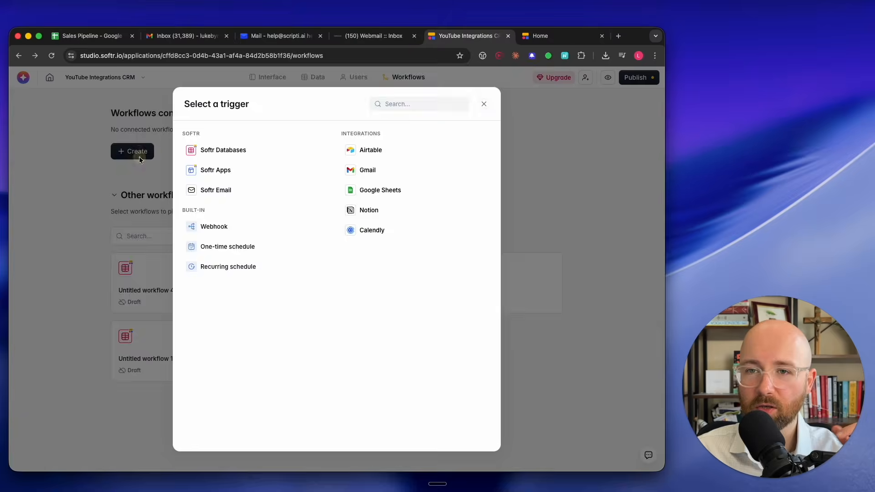
Start a new workflow from a template in the dashboard's Workflows section and browse the available templates.
click(50, 81)
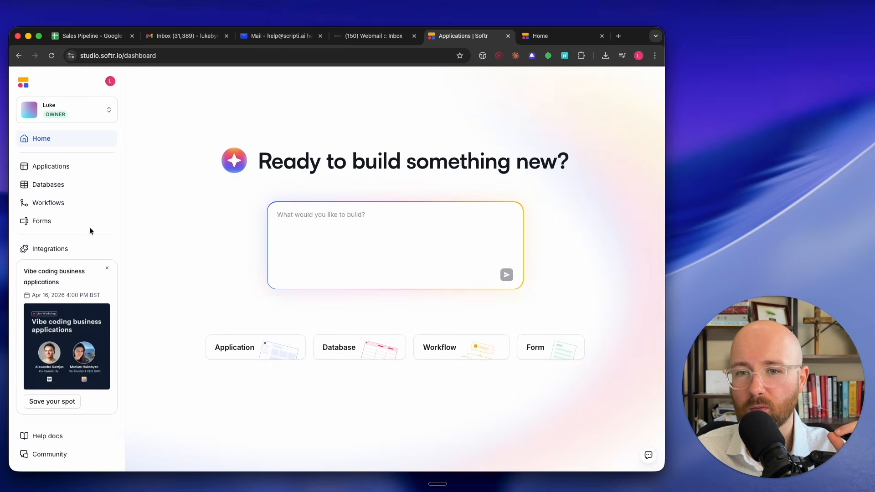
click(60, 207)
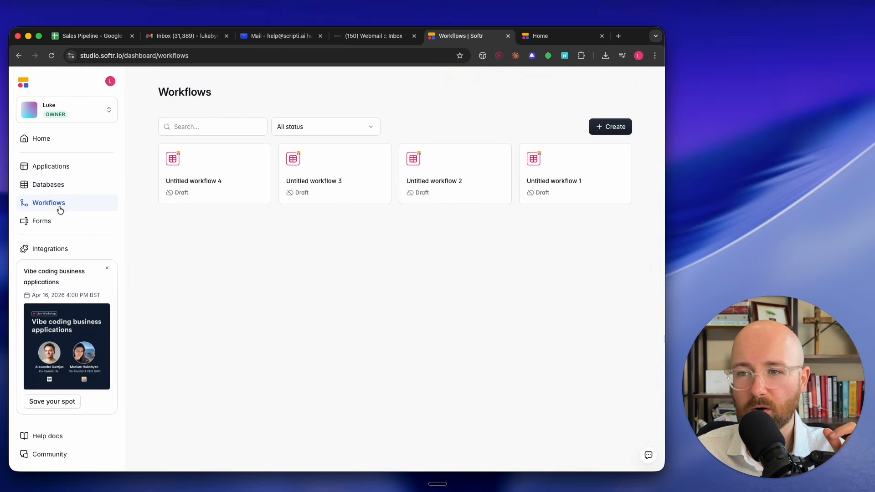
click(604, 130)
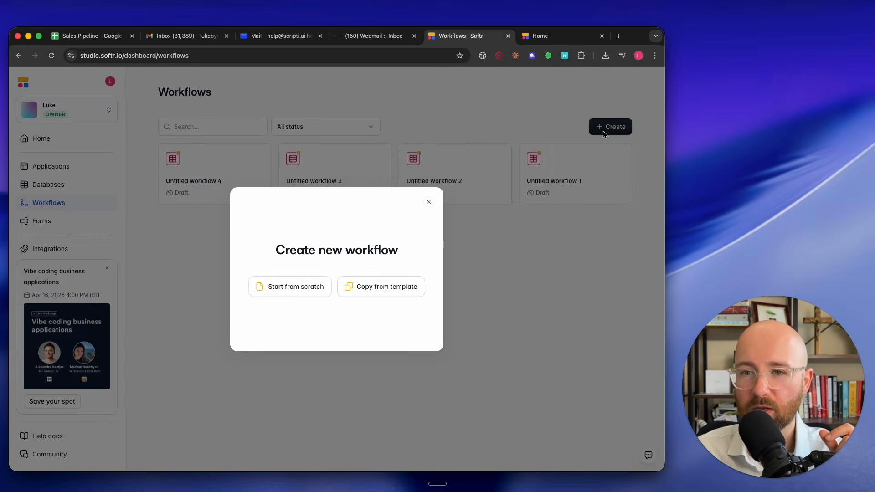
click(389, 287)
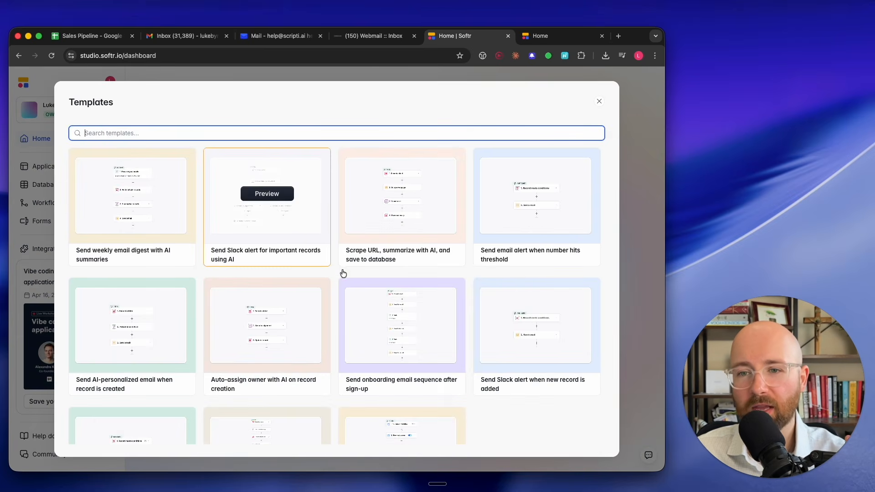
scroll(417, 314, down, 1)
scroll(411, 320, down, 3)
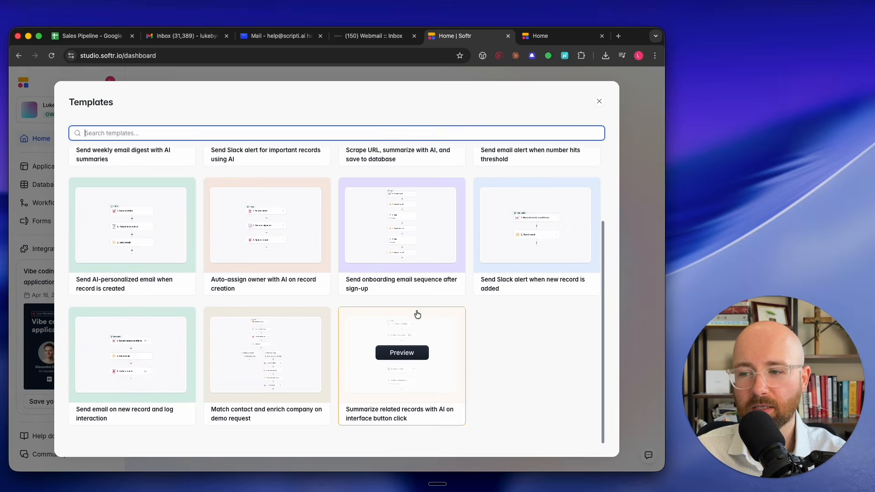
scroll(346, 317, up, 3)
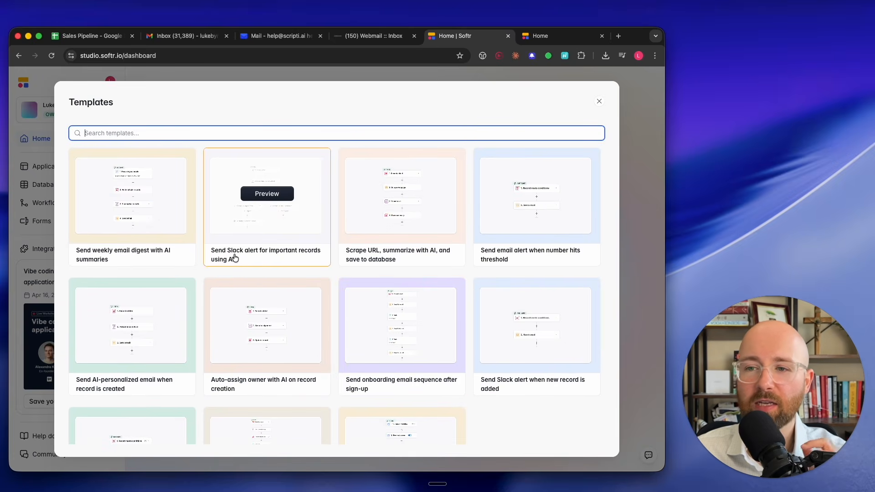
Preview the "Send Slack alert for important records using AI" template, create a workflow from it and look over its steps.
click(262, 195)
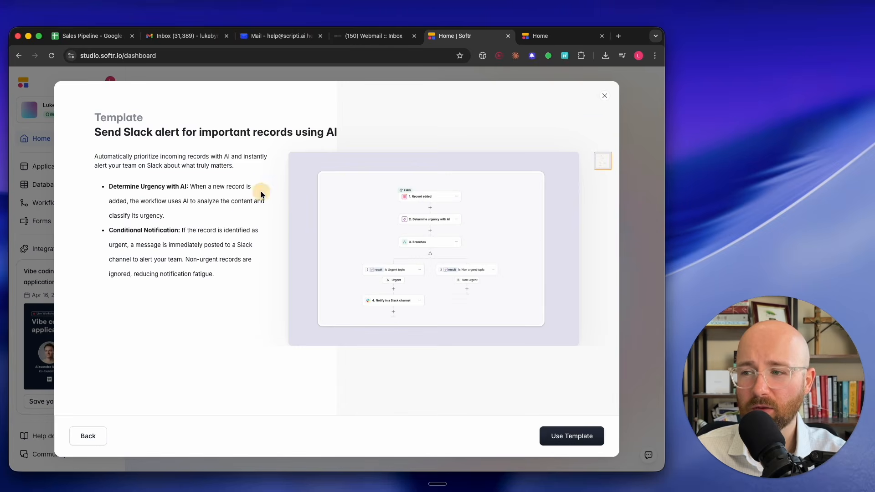
click(568, 437)
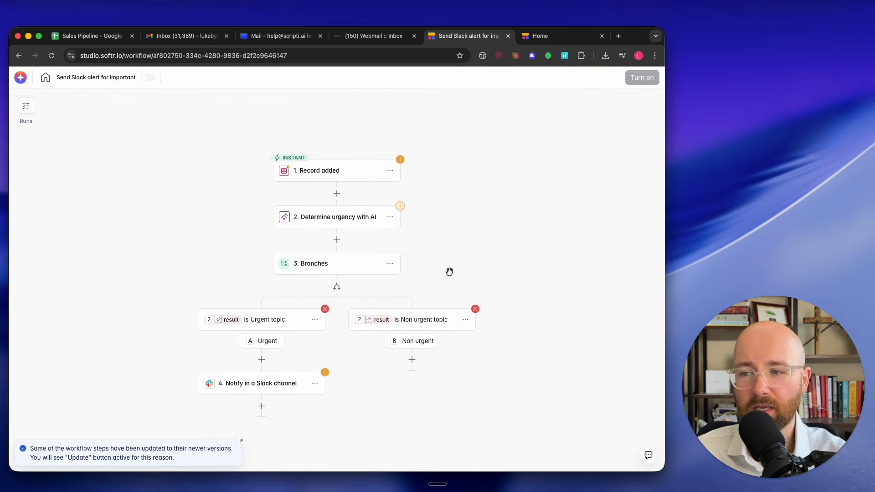
drag(451, 271, 476, 254)
click(431, 271)
click(549, 153)
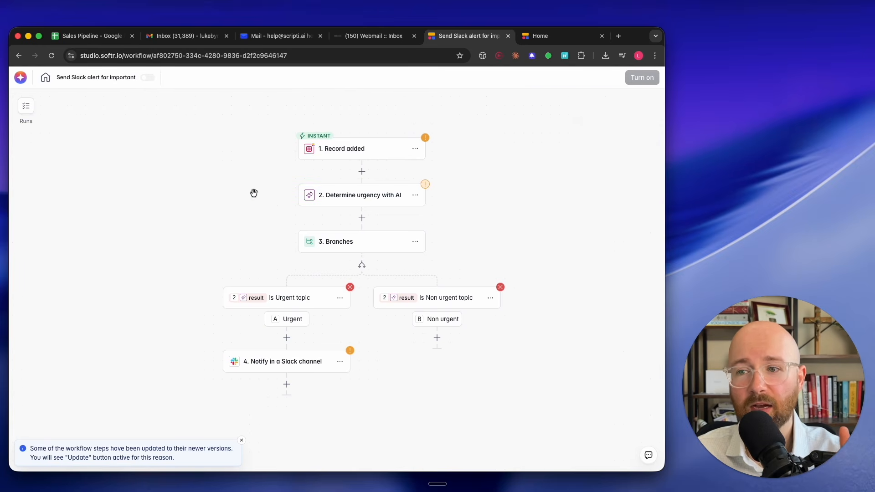
Ask the AI assistant: "Instead of Slack, send an email and do it whenever our deals change status, like from signed to paid, for example.".
click(20, 77)
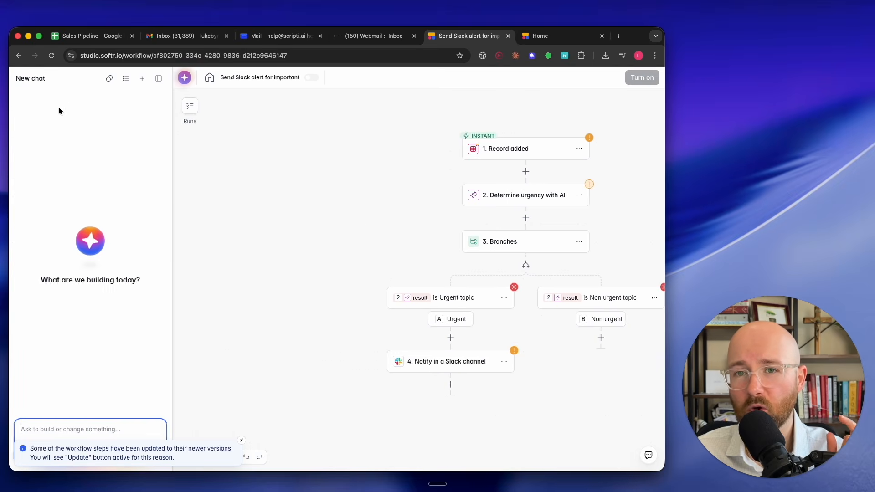
click(242, 440)
click(149, 433)
key(fn)
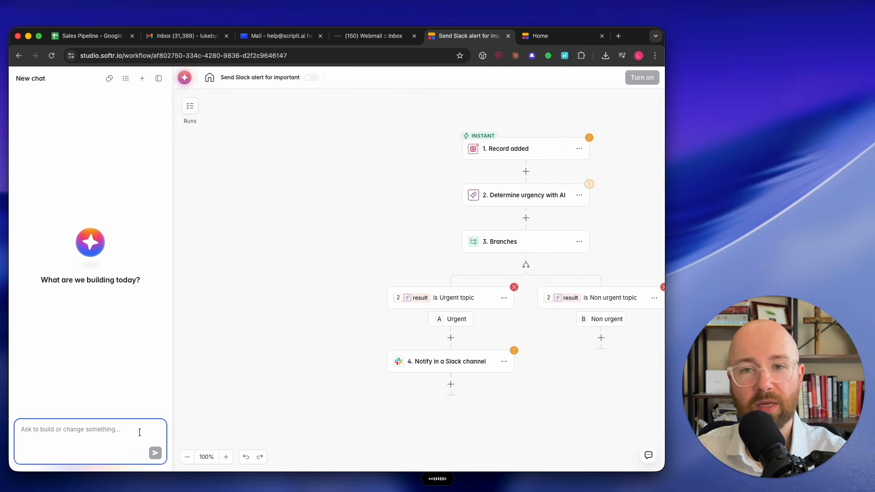
click(155, 452)
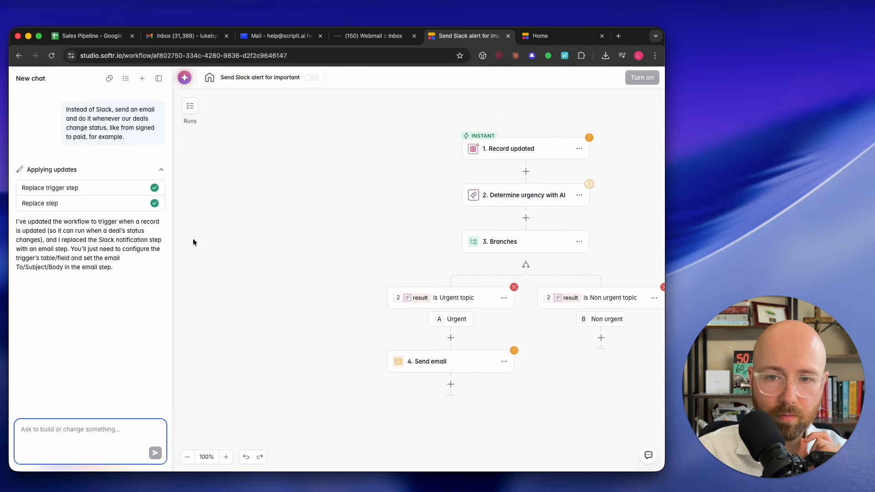
Configure the Record updated trigger with the Softr Databases account, the YouTube Integrations CRM database and the Deals table.
drag(381, 248, 331, 244)
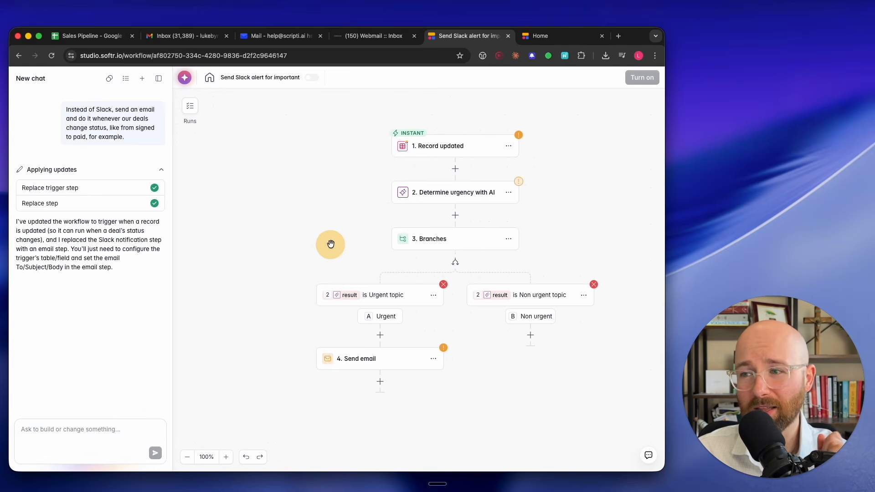
click(469, 146)
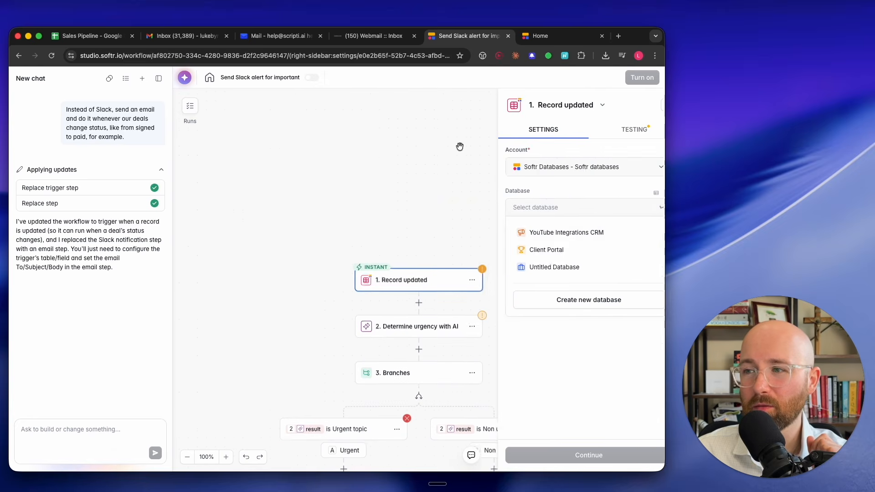
click(599, 167)
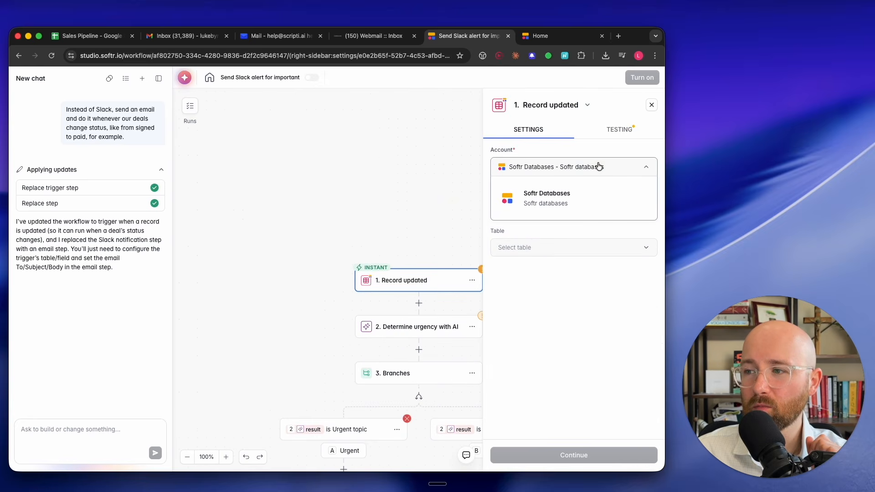
click(573, 199)
click(558, 205)
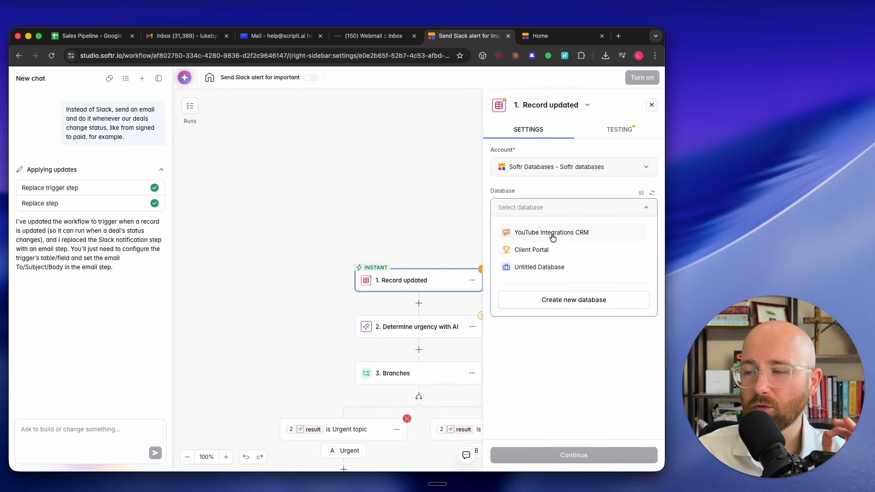
click(554, 233)
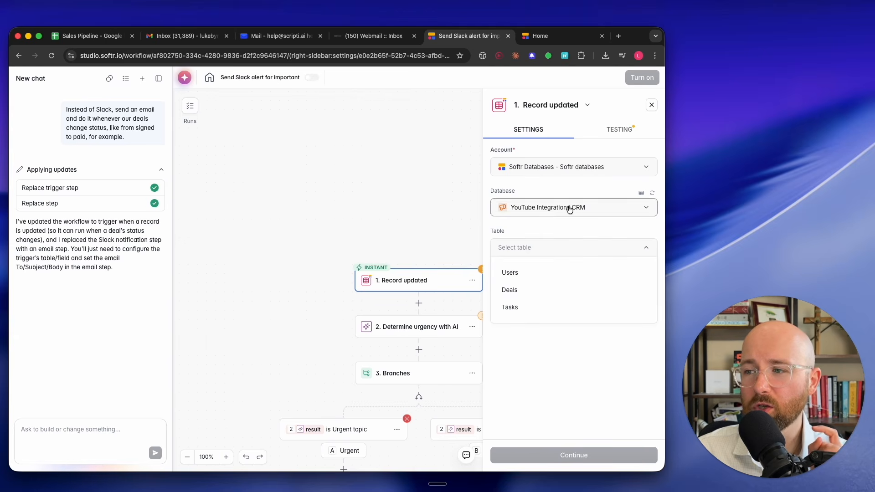
click(512, 290)
click(540, 294)
click(578, 455)
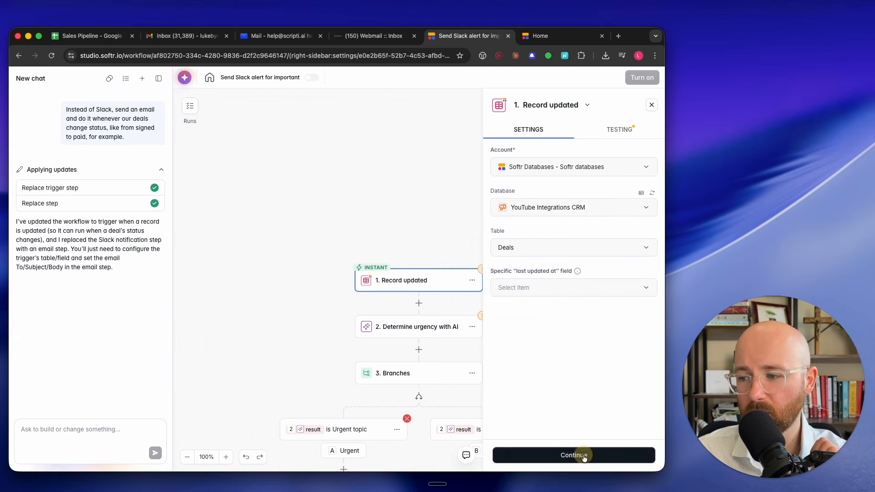
Test the Record updated trigger, look through the returned deal fields and close its settings.
click(581, 168)
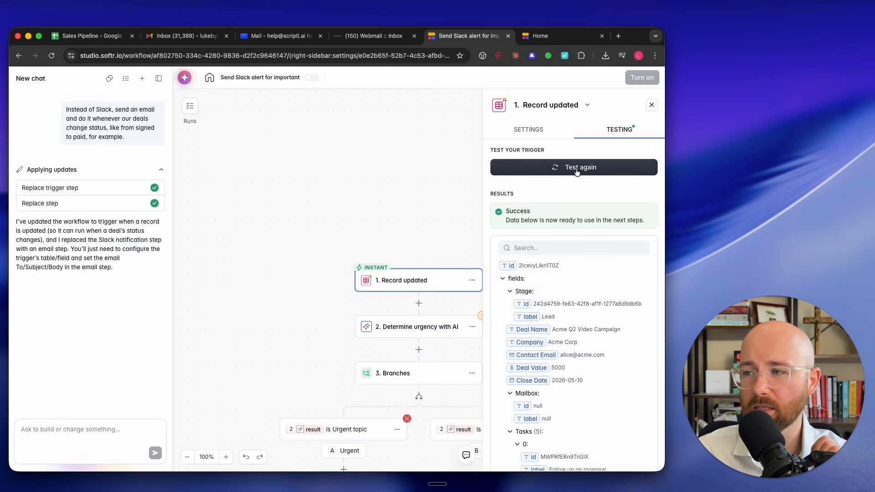
scroll(572, 288, down, 5)
scroll(576, 321, up, 5)
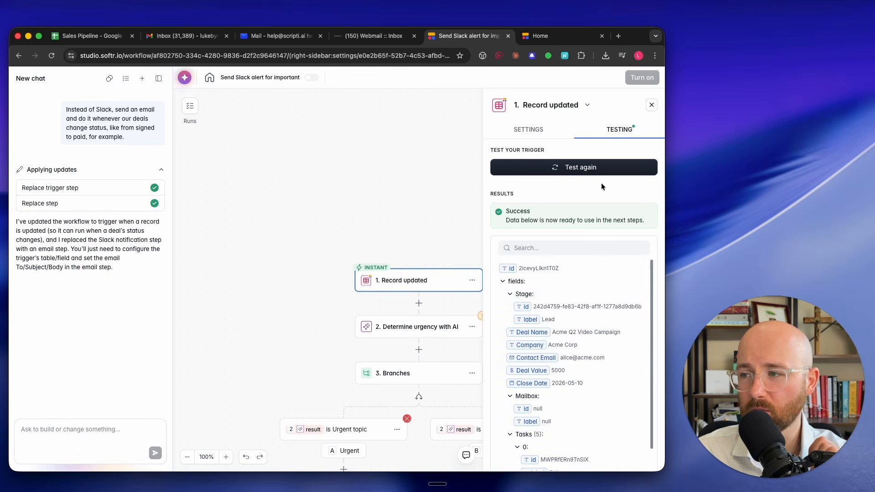
click(652, 105)
Insert the trigger record's Stage label field after "moved to" in the Send email step's body.
drag(536, 257, 529, 187)
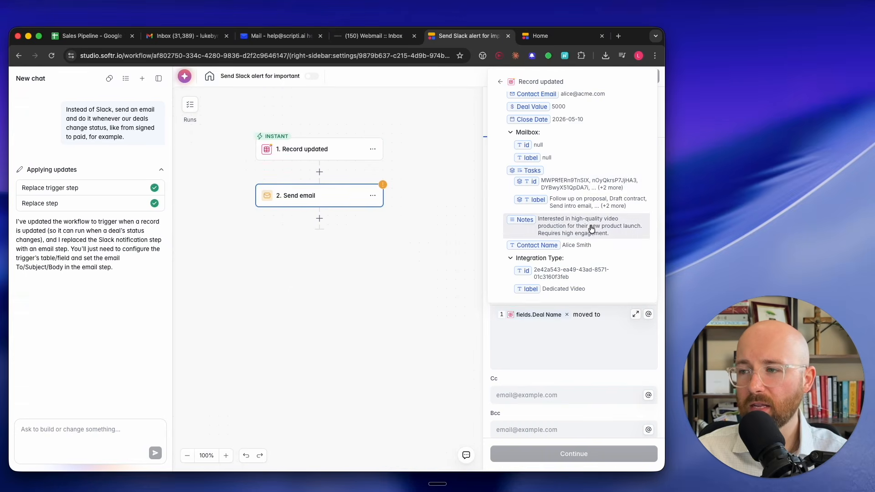
scroll(591, 228, up, 3)
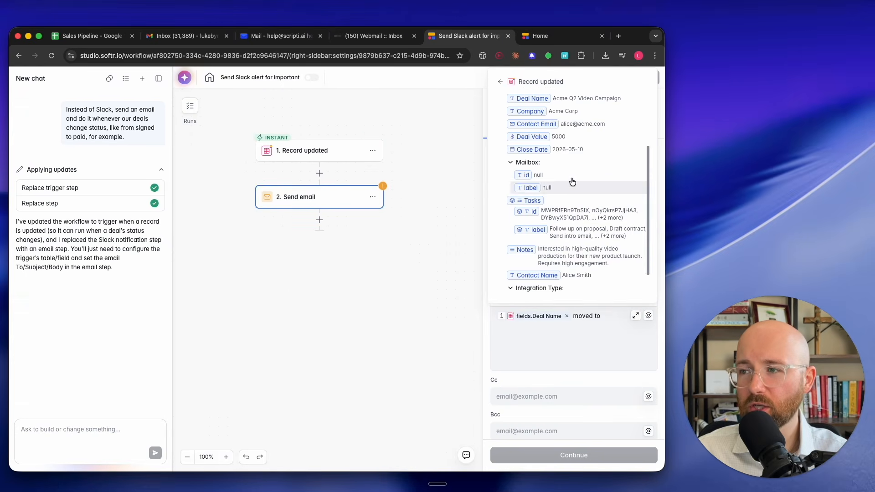
scroll(557, 154, up, 1)
scroll(557, 155, down, 5)
scroll(557, 156, up, 5)
scroll(557, 156, up, 3)
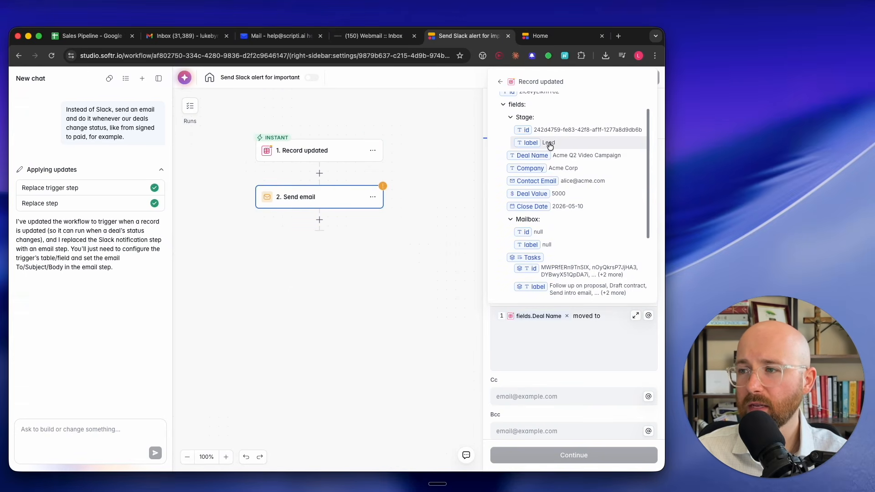
click(543, 168)
mouse_move(303, 203)
mouse_down()
mouse_move(350, 242)
mouse_move(353, 198)
mouse_move(319, 198)
mouse_up()
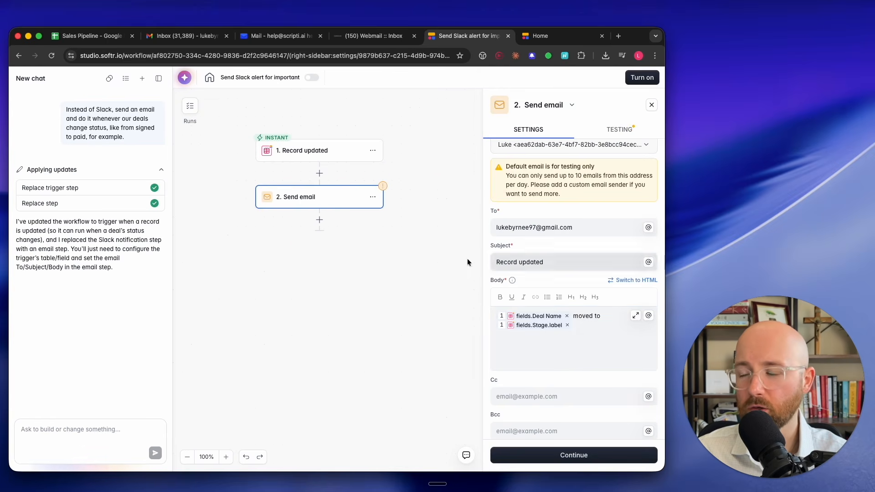
Insert an extra Deal Name field at the end of the email body and delete it again.
scroll(540, 246, up, 1)
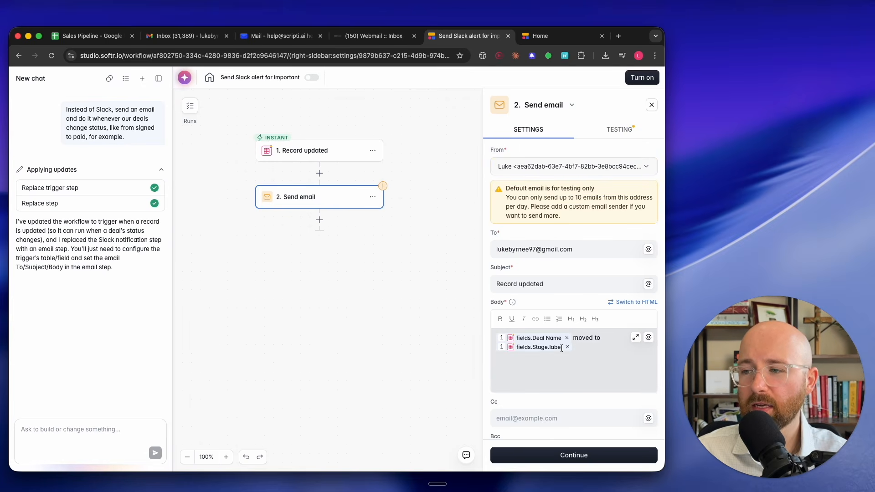
click(649, 337)
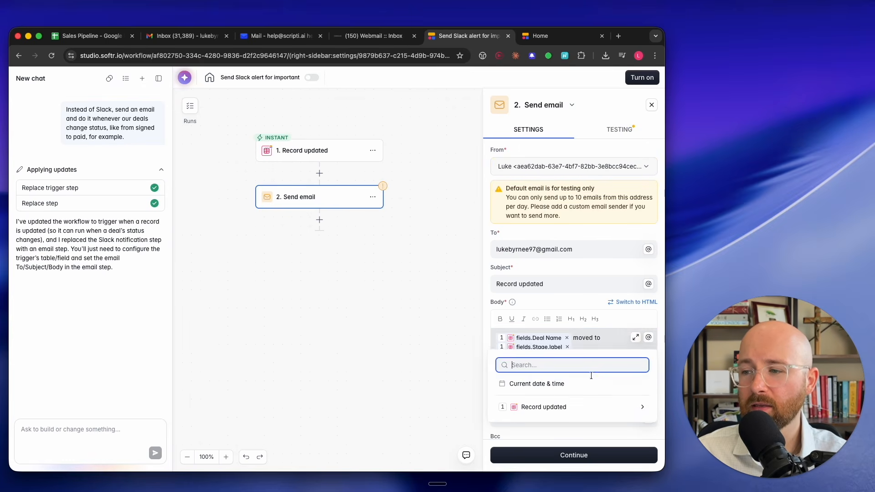
click(565, 408)
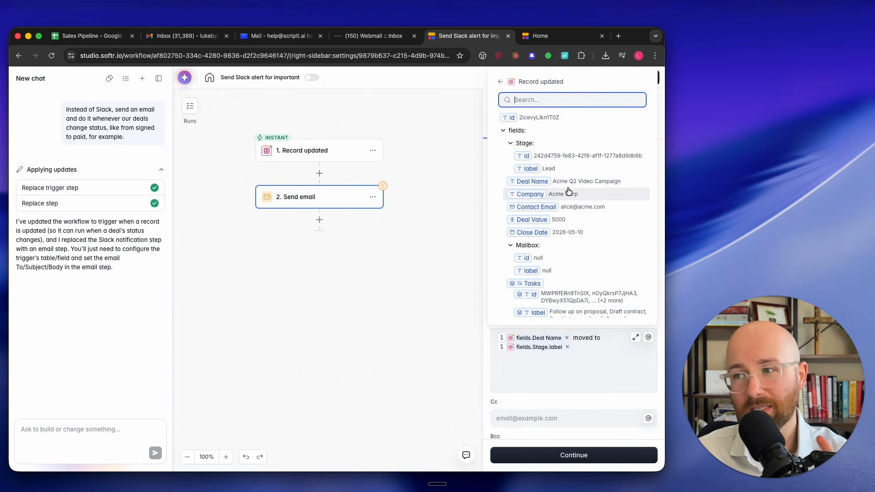
scroll(574, 198, down, 4)
scroll(561, 237, up, 5)
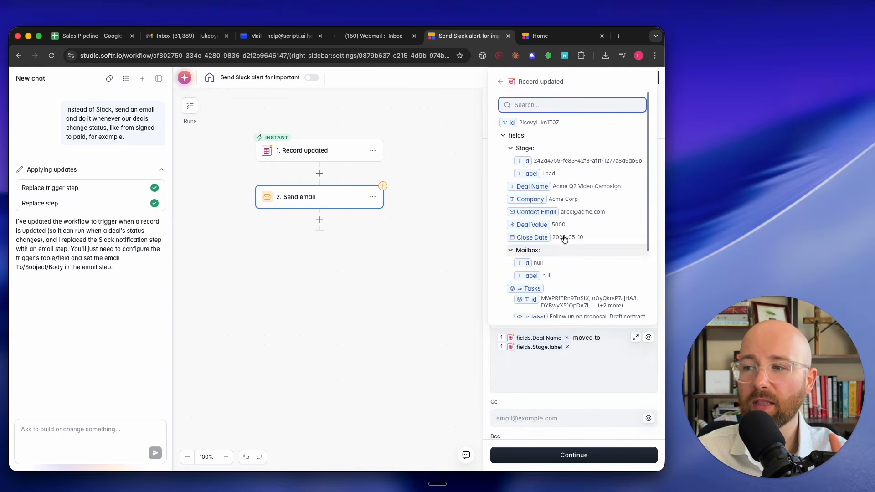
click(559, 183)
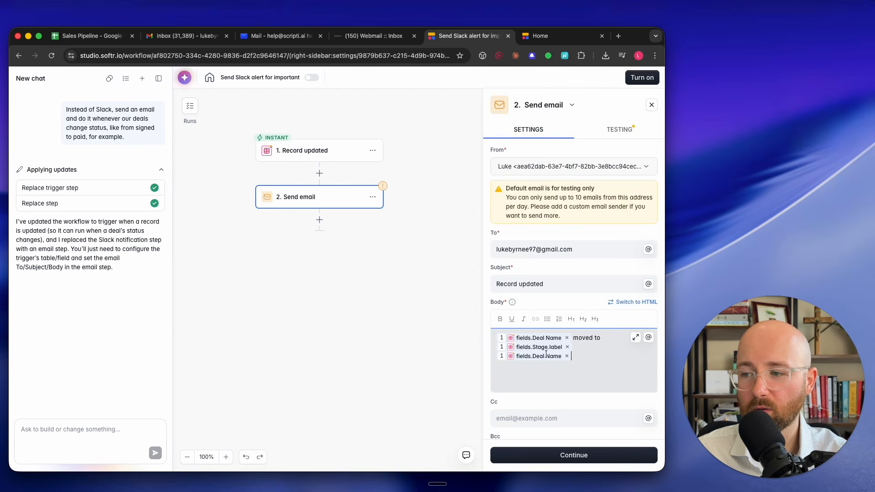
double_click(564, 356)
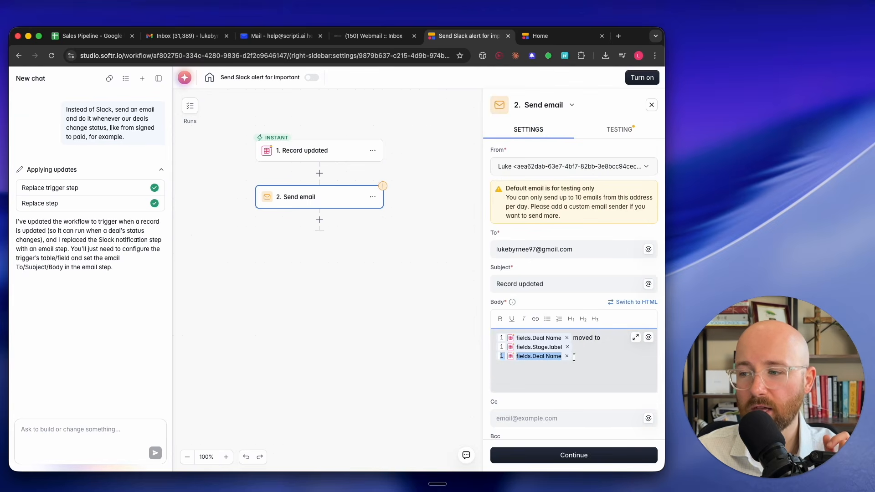
click(575, 357)
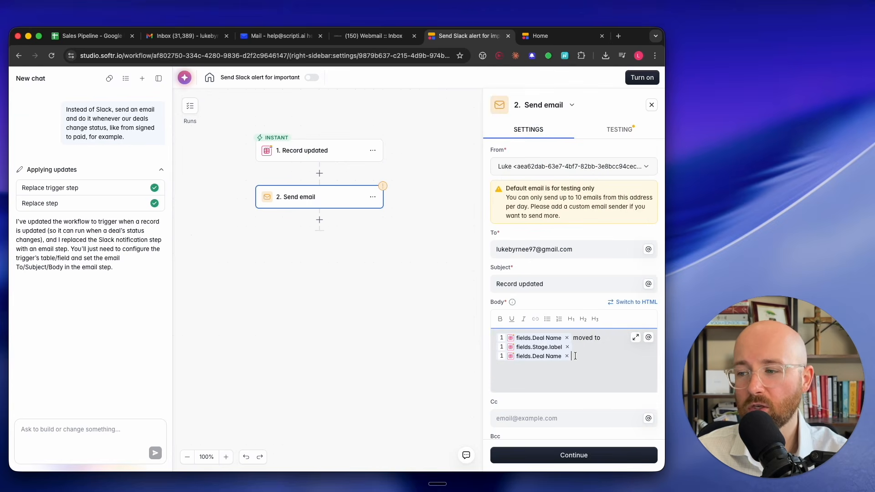
key(BackSpace)
key(BackSpace)
Continue from the Send email settings to testing, run a mock test and inspect its results.
scroll(570, 418, down, 5)
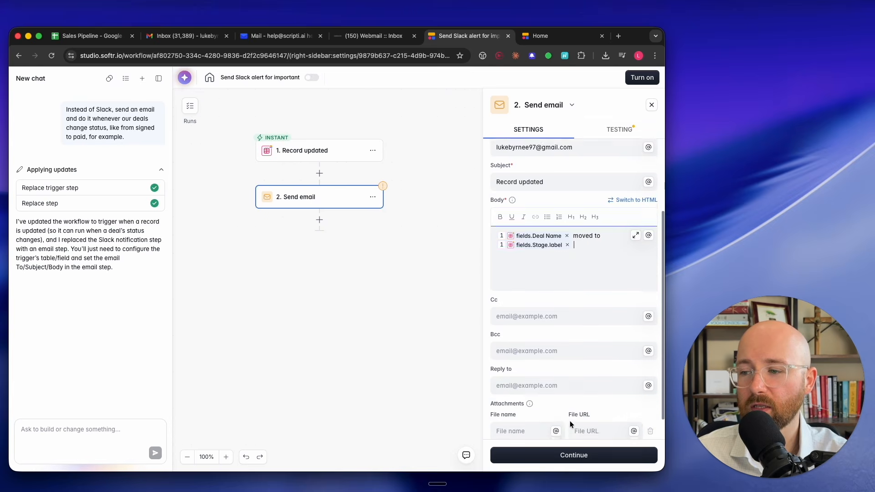
click(573, 451)
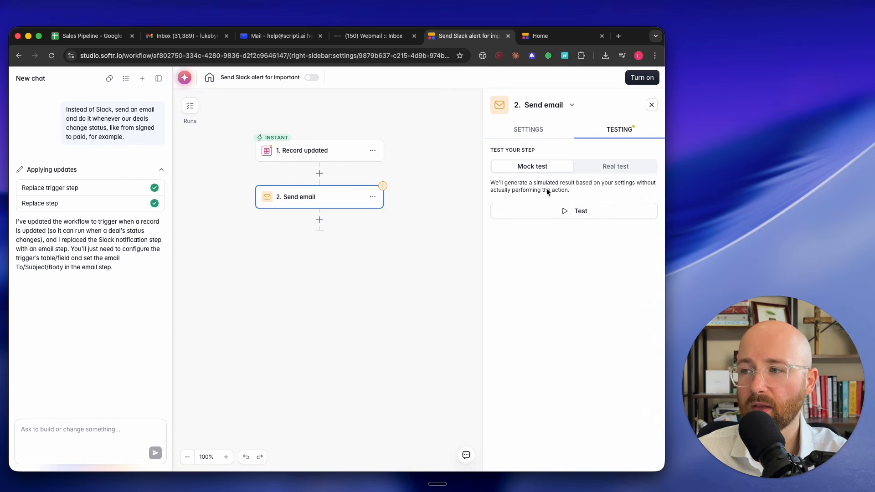
click(578, 214)
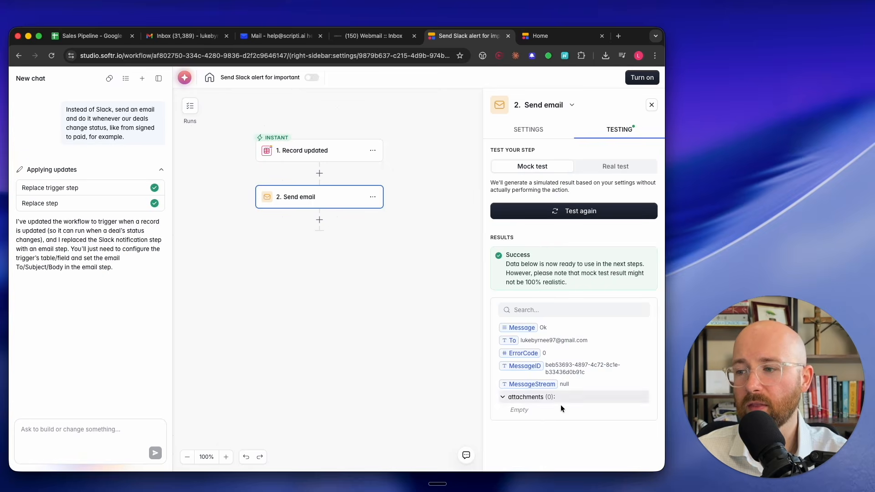
click(505, 400)
click(505, 399)
Run a real test of the Send email step and check the received "Record updated" message in Gmail.
click(636, 166)
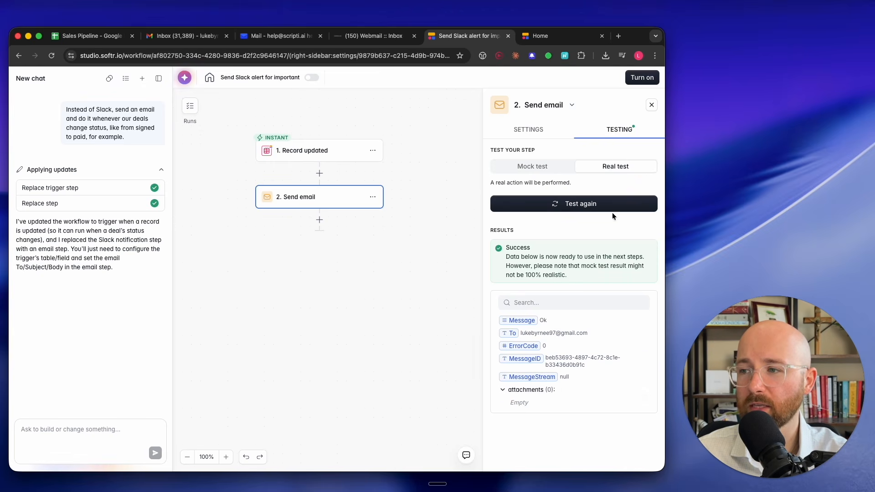
click(591, 204)
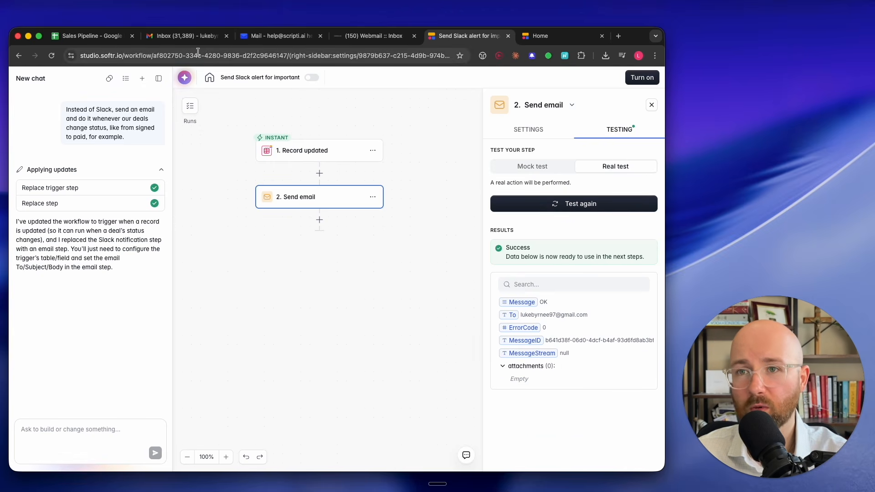
click(184, 37)
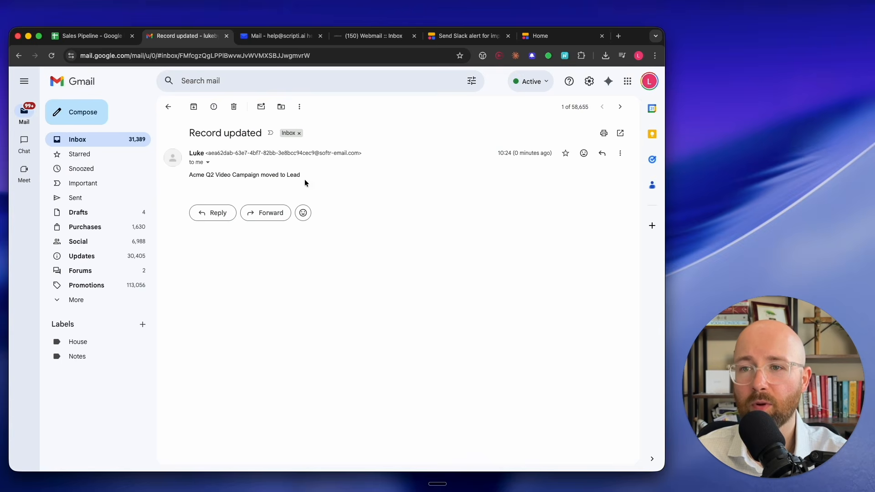
drag(305, 176, 188, 172)
click(188, 171)
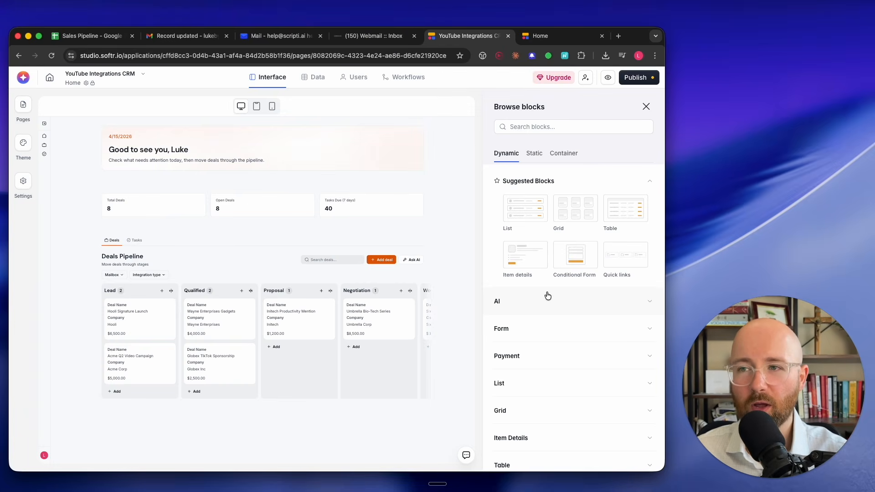
Review the YouTube Integrations CRM app's authentication settings, users list and user groups.
click(354, 81)
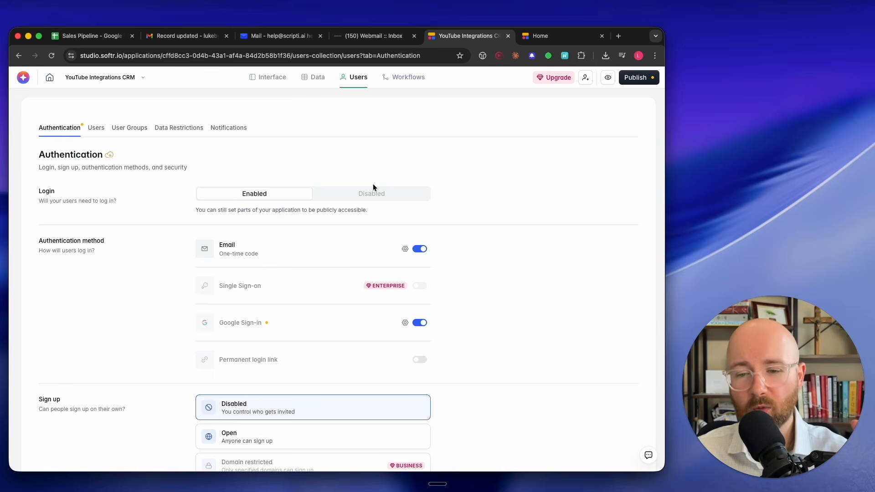
click(94, 128)
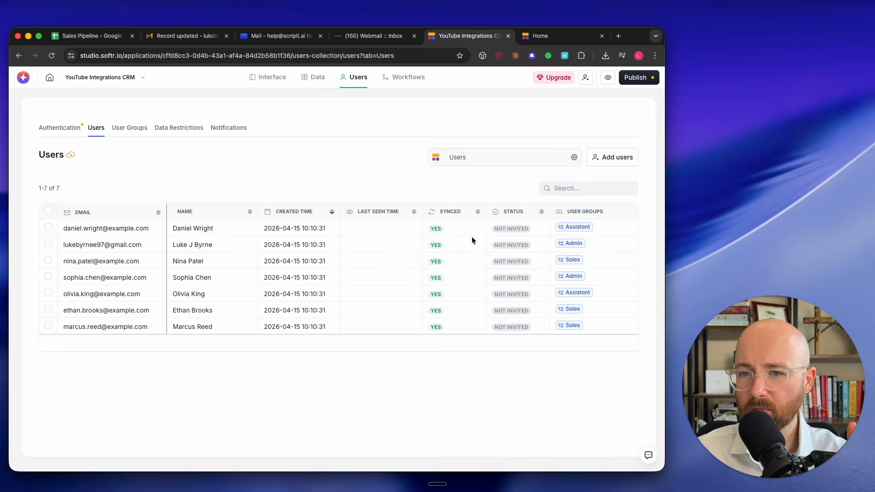
click(125, 135)
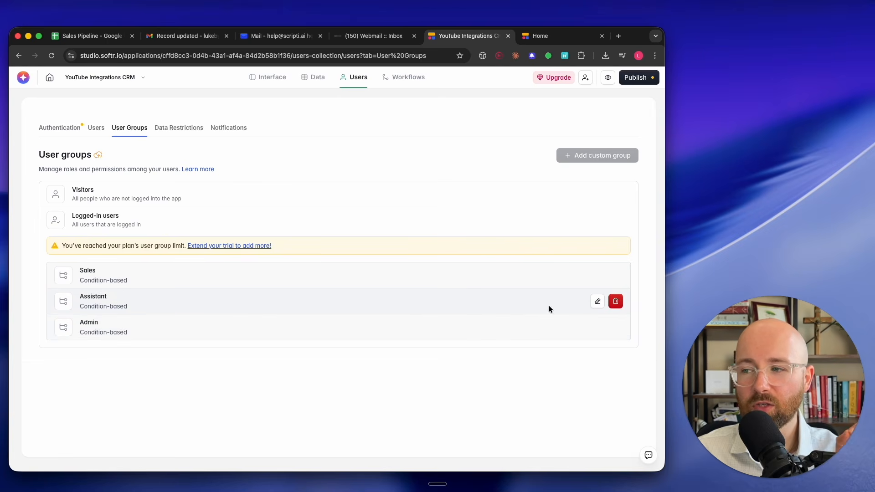
View the Assistant user group's conditions without saving and open the app's global data restrictions.
click(597, 302)
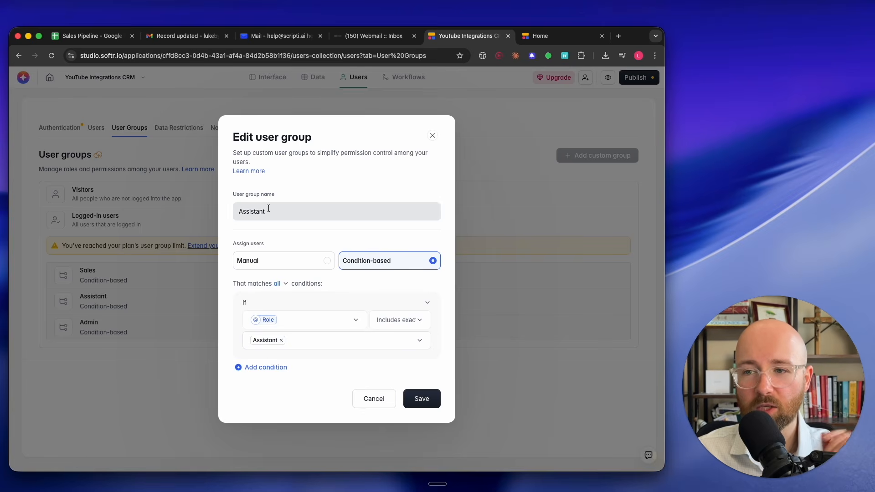
click(435, 137)
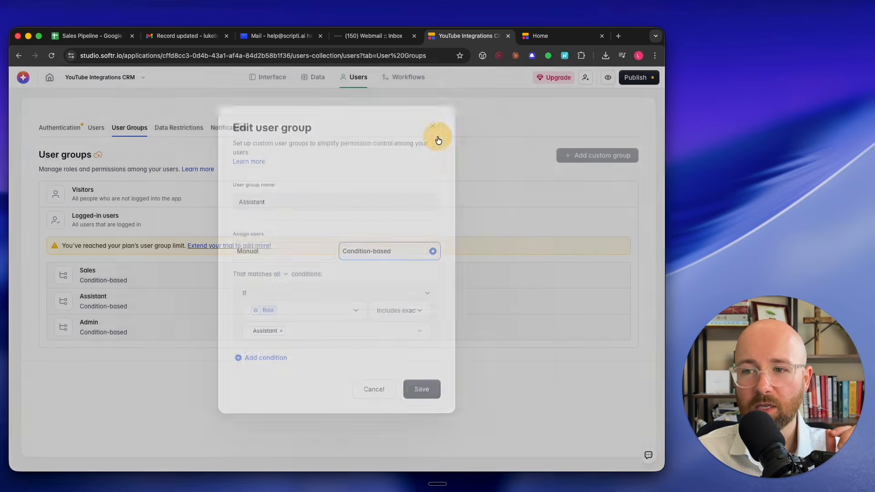
click(177, 131)
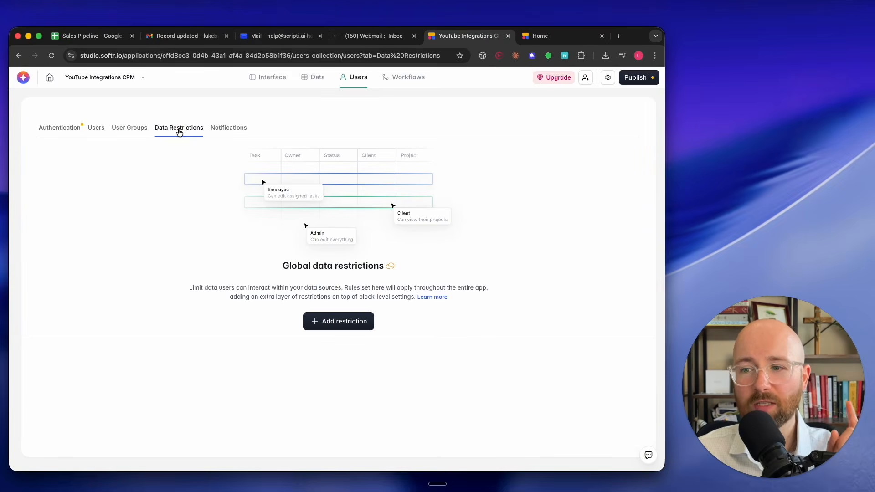
Start a global data restriction on the Deals table of the YouTube Integrations CRM database in Softr Databases.
click(340, 320)
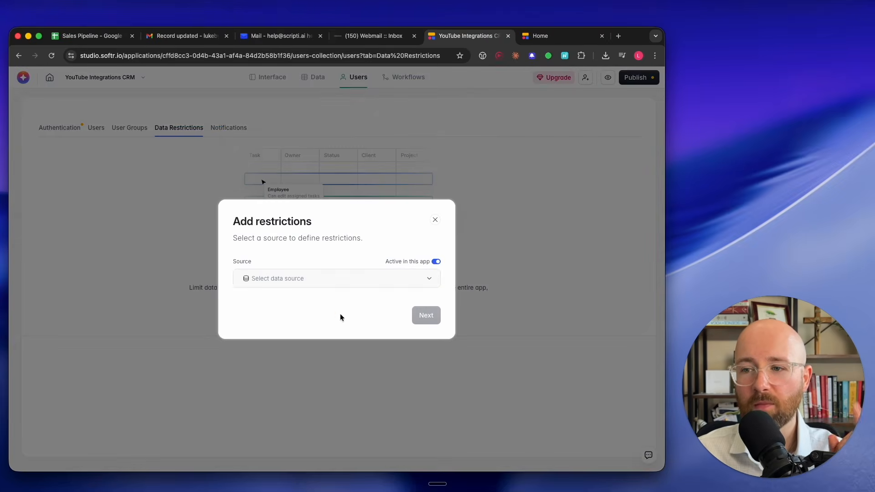
click(334, 280)
click(306, 307)
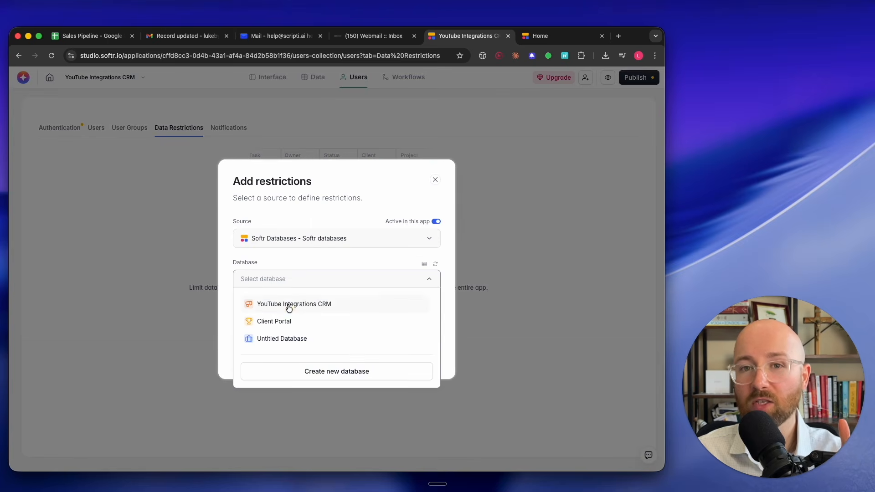
click(270, 303)
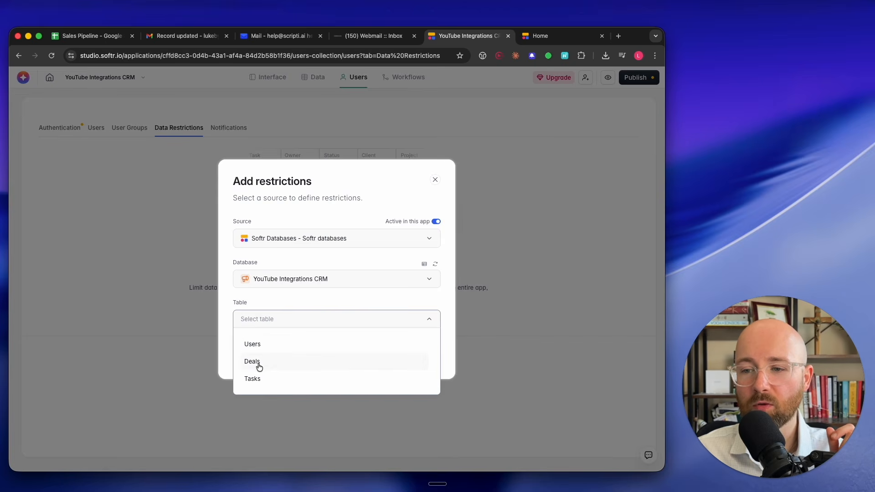
click(255, 362)
click(422, 360)
Restrict the Assistant group to viewing only deals whose Mailbox includes Mailbox 3, and save the restriction.
click(255, 284)
click(246, 285)
click(264, 308)
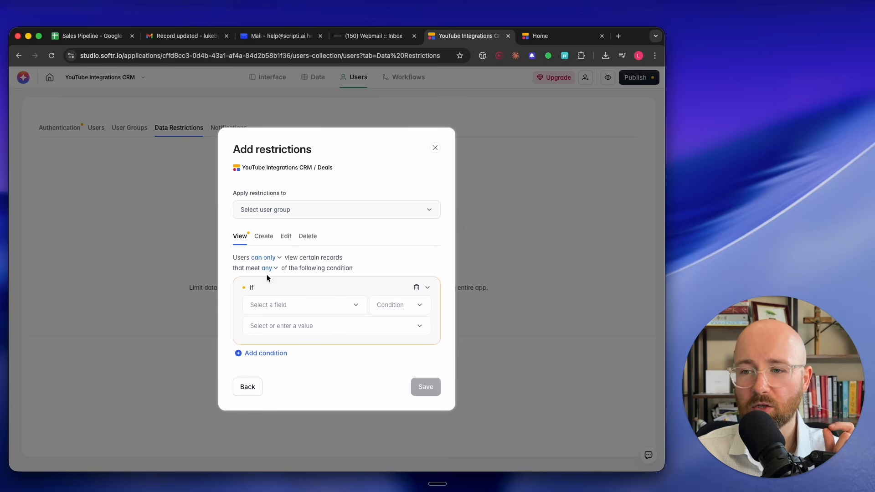
click(266, 305)
scroll(309, 245, down, 3)
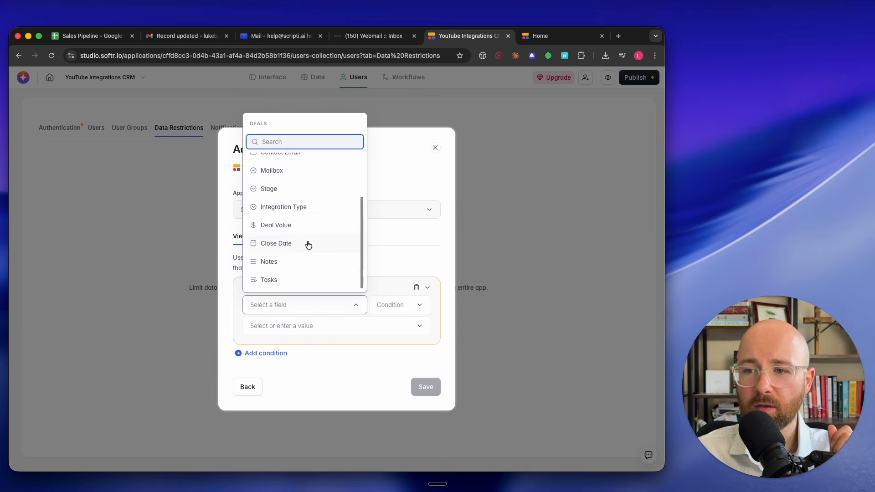
scroll(289, 228, up, 2)
click(289, 218)
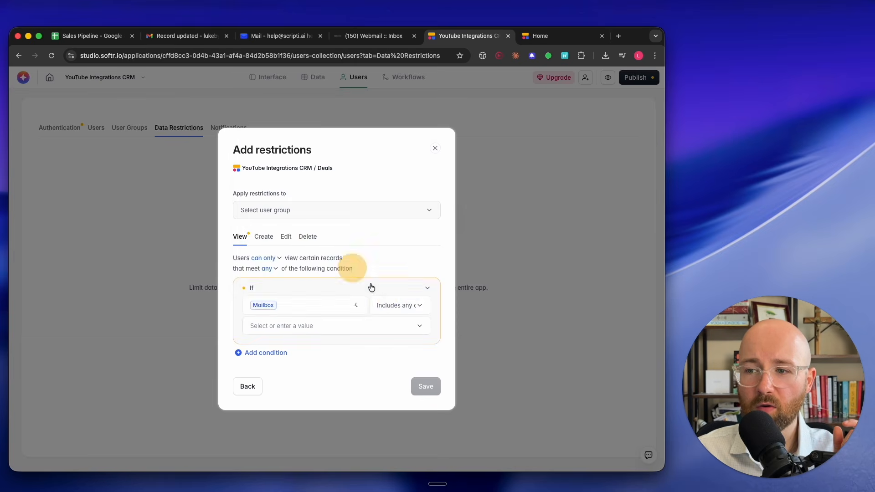
click(330, 326)
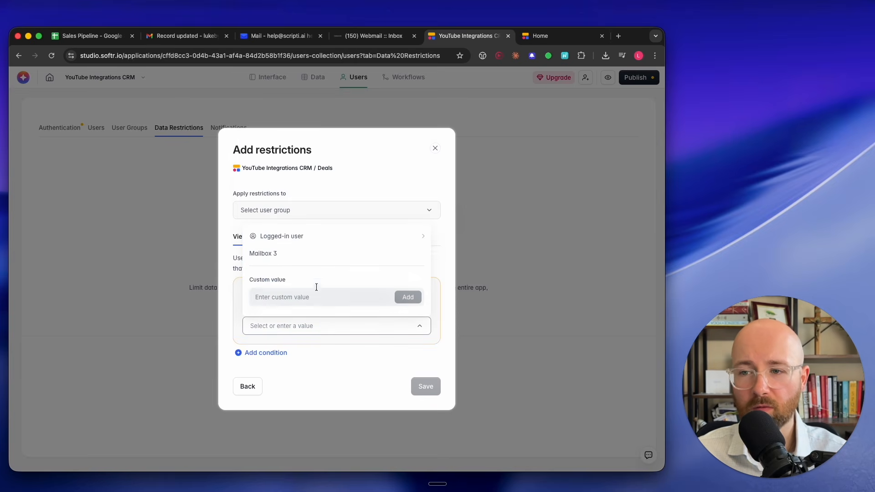
click(303, 253)
click(304, 210)
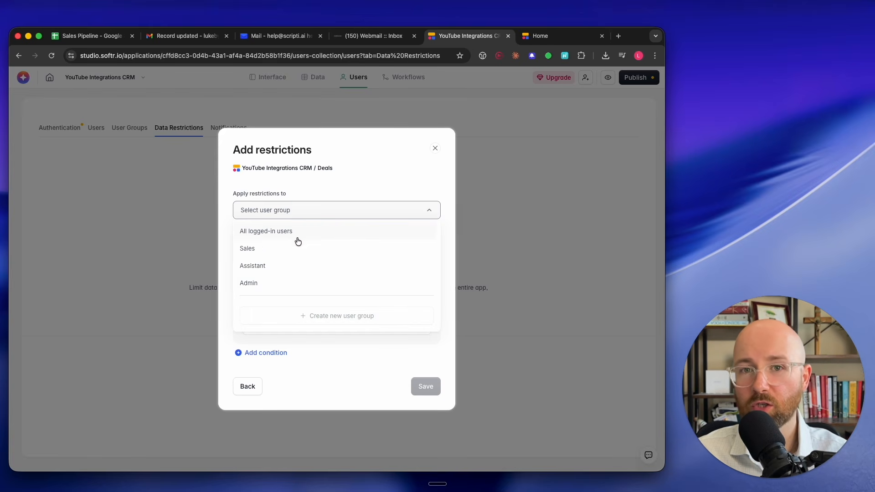
click(276, 266)
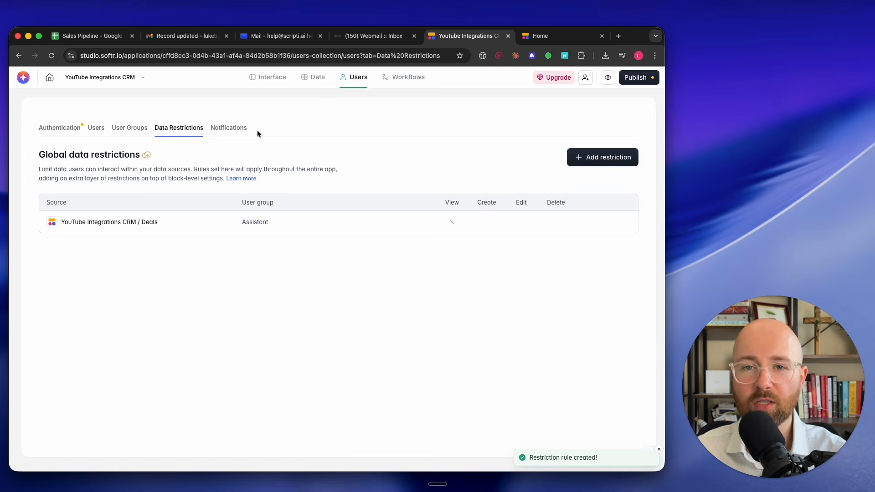
Review the app's user notification settings and email templates.
click(236, 130)
scroll(246, 135, down, 1)
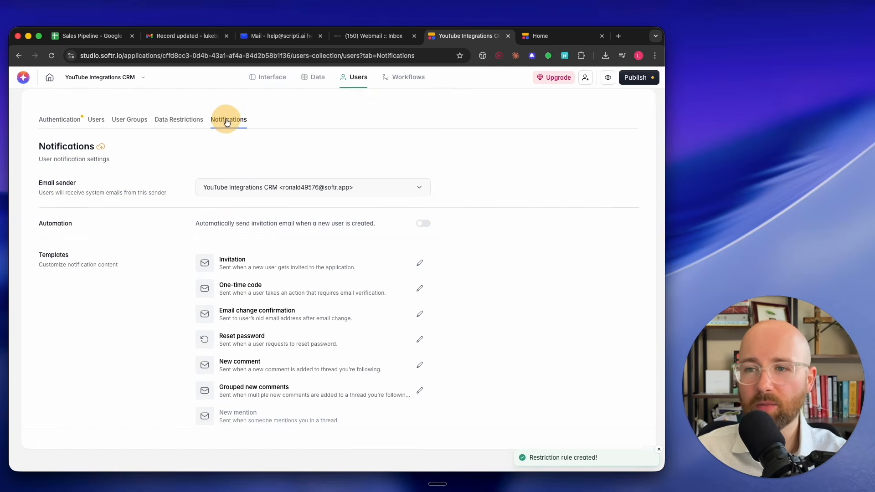
scroll(227, 122, up, 1)
Inspect the onboarding page rules by user group in the authentication settings, including the Sales group's onboarding options, without changing them.
click(73, 131)
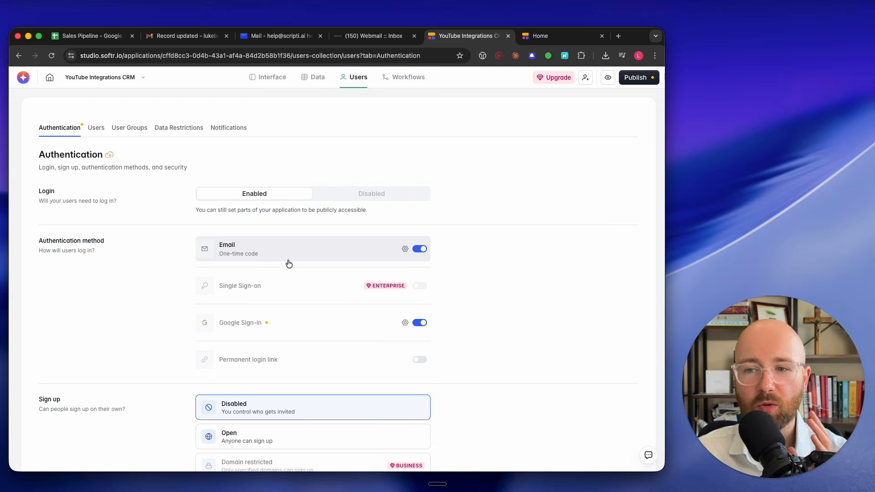
scroll(315, 310, down, 5)
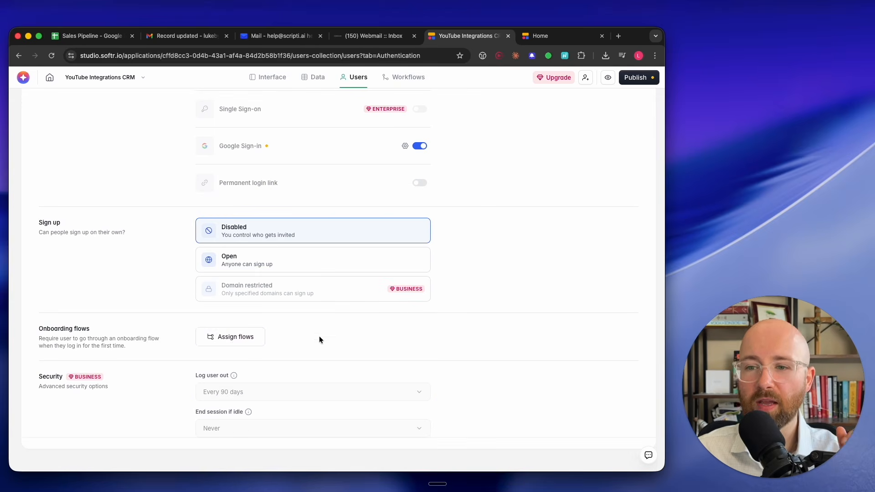
click(222, 340)
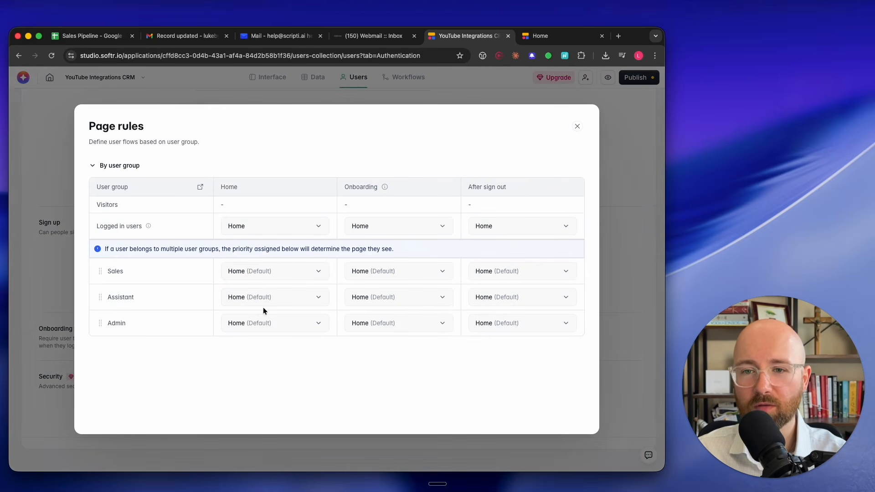
click(372, 274)
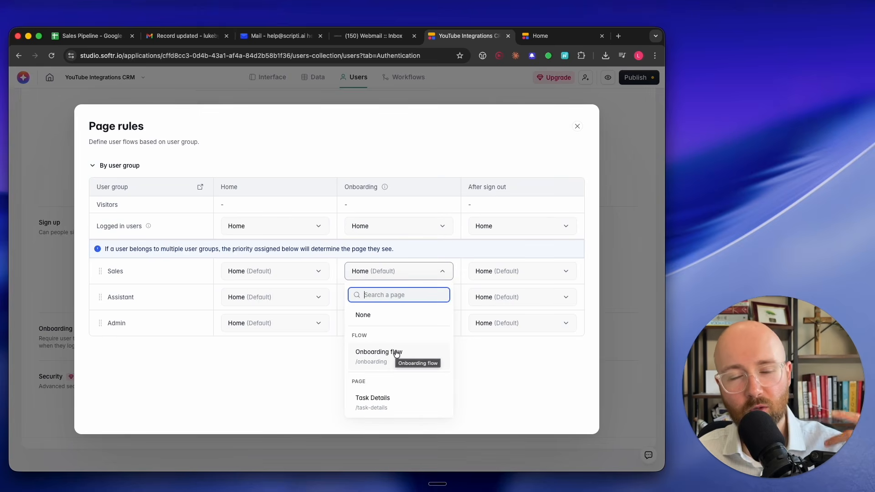
click(209, 323)
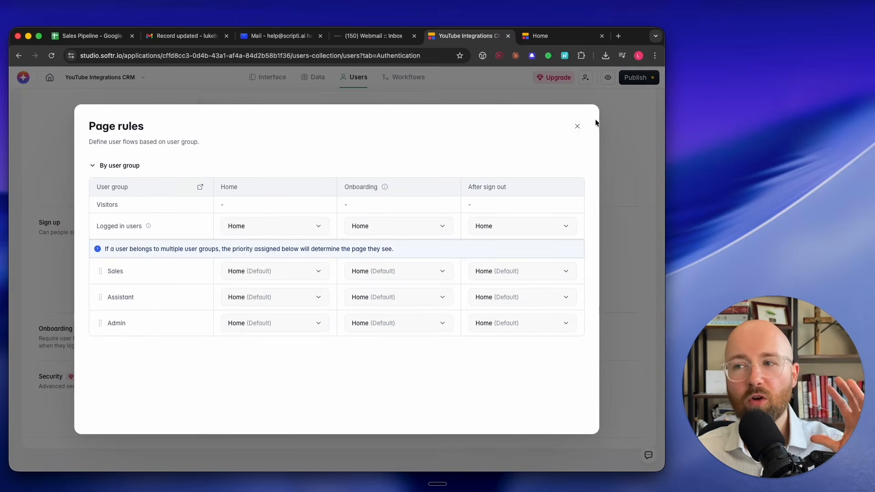
click(577, 127)
scroll(505, 151, up, 5)
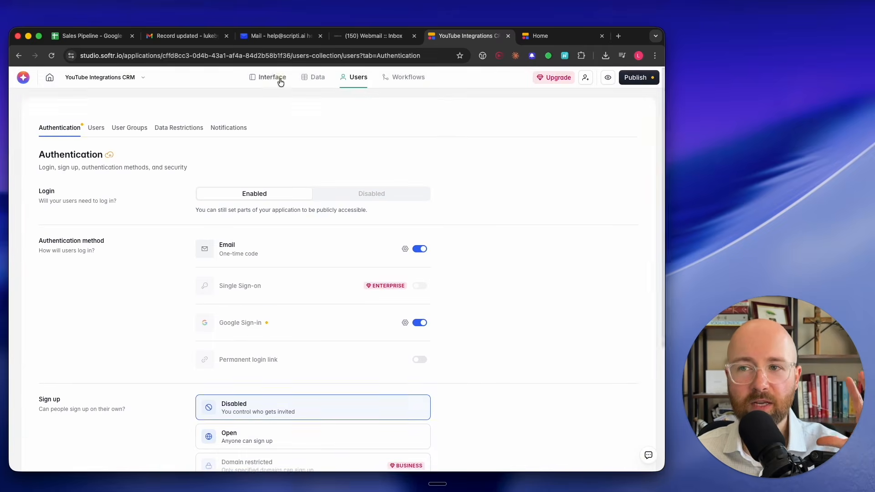
Review the app's interface, data and workflows areas, and return to the user authentication settings.
click(273, 77)
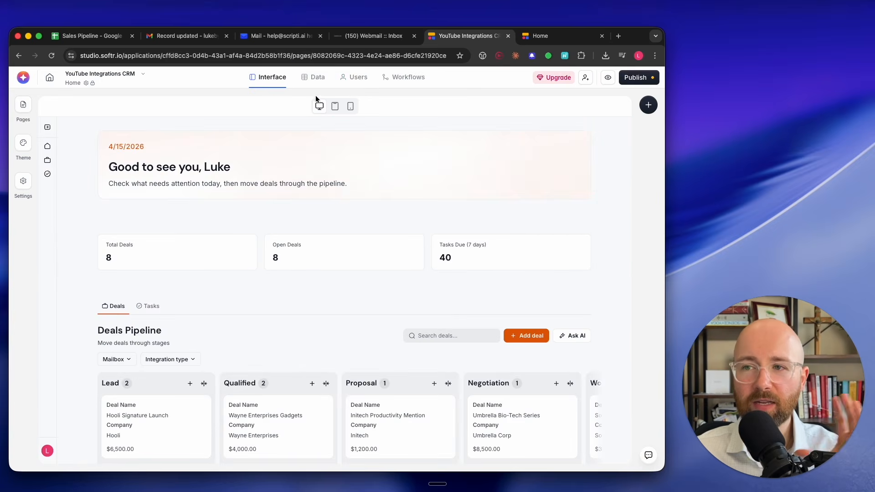
click(315, 76)
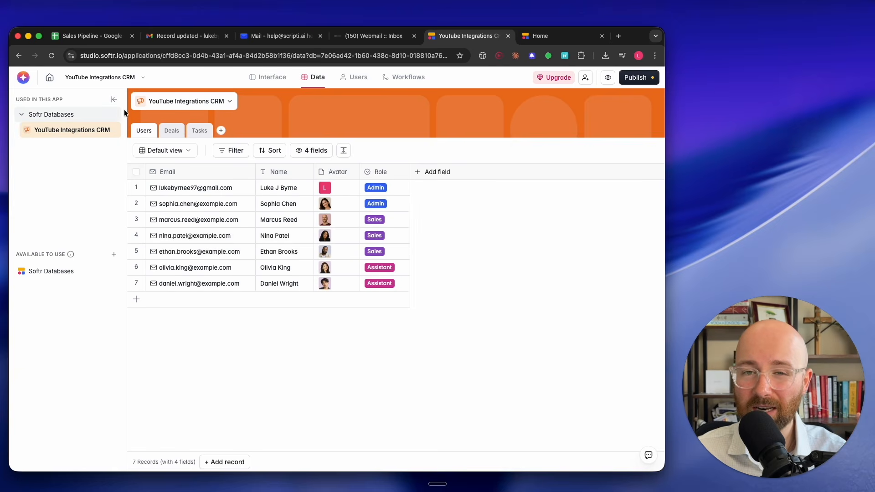
click(402, 78)
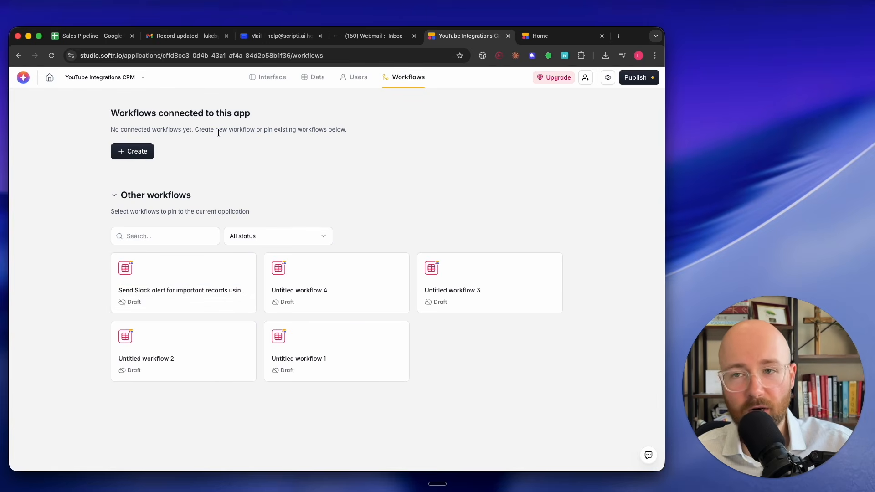
click(341, 77)
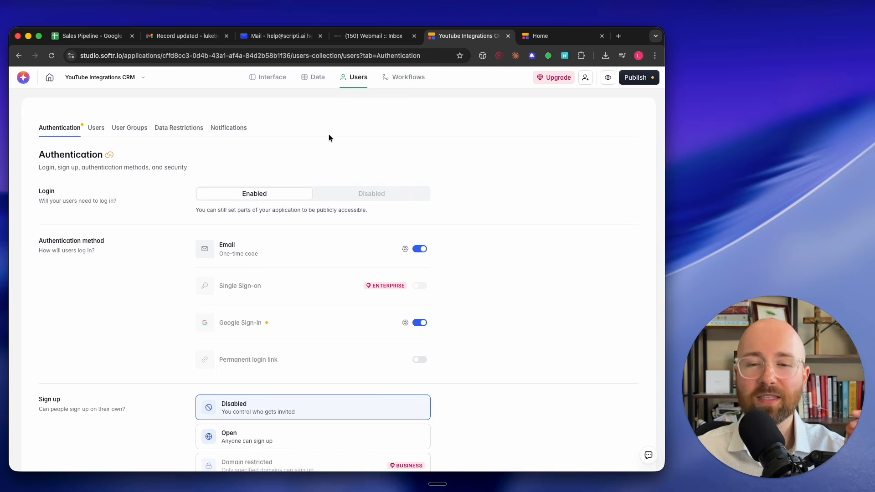